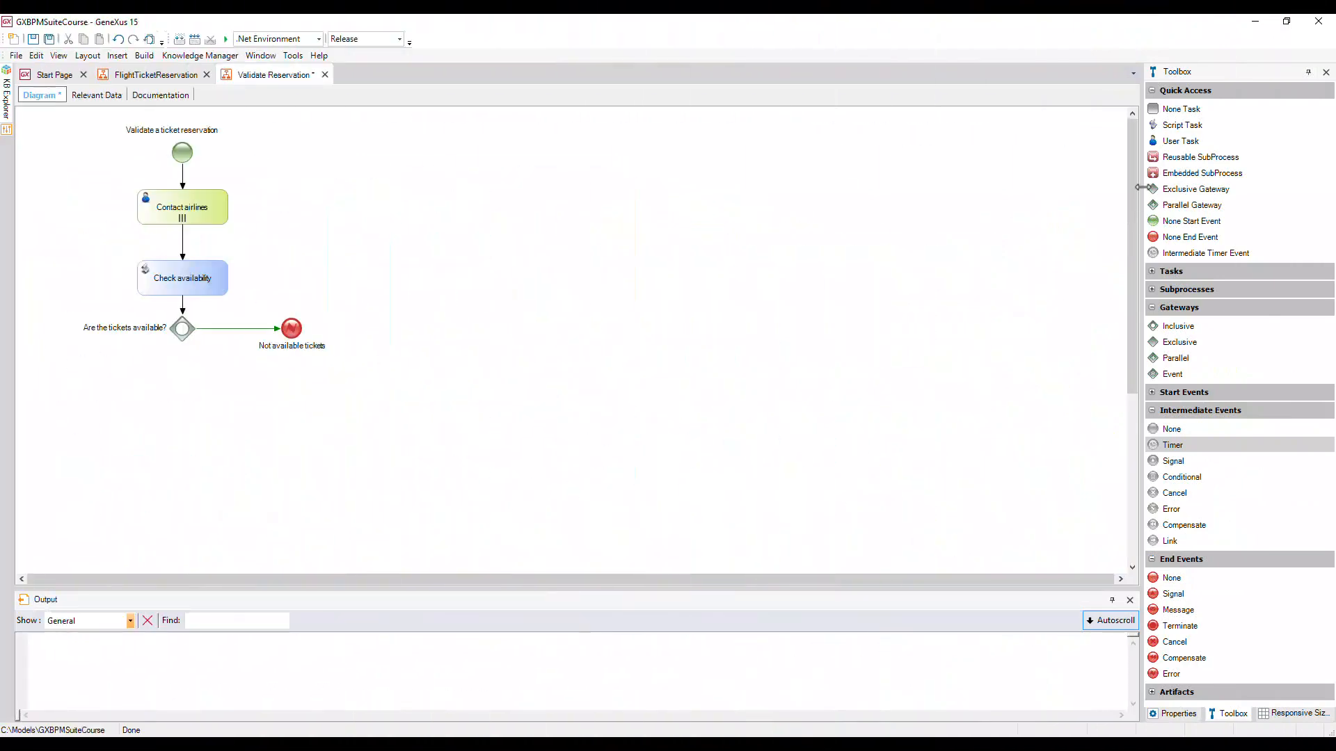
- Add a user task named "Add customer information required for traveling" below the tickets-available gateway and widen it to fit its text
left_click_drag(1180, 140, 118, 393)
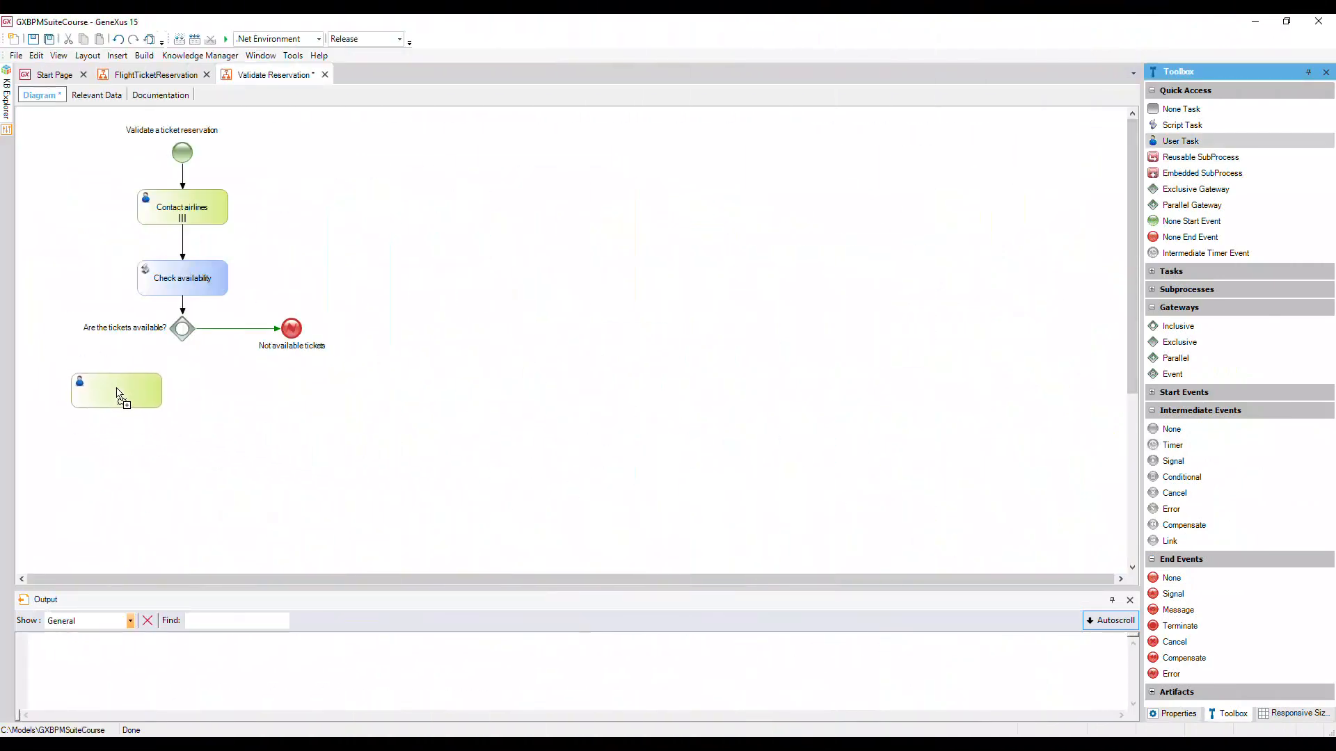
type("Add customer information requ")
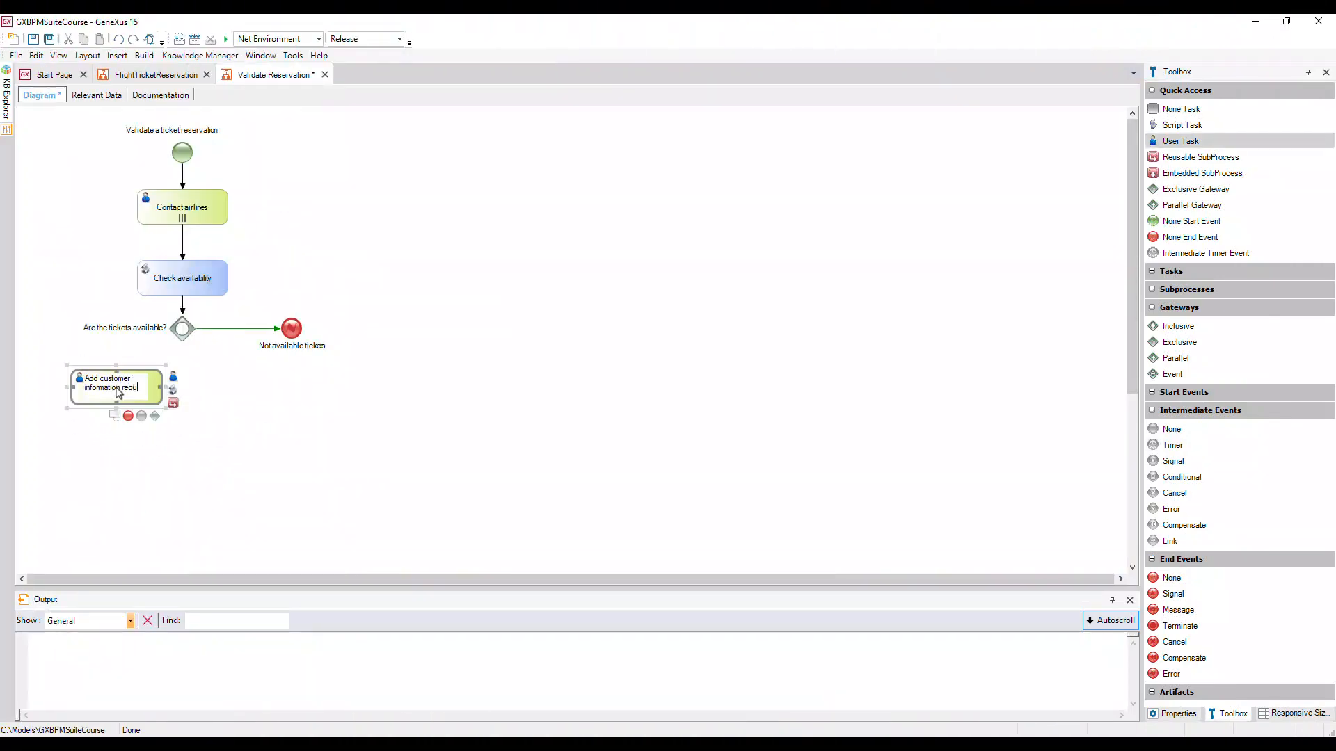
type("ired for traveling")
key("Return")
left_click_drag(167, 388, 180, 389)
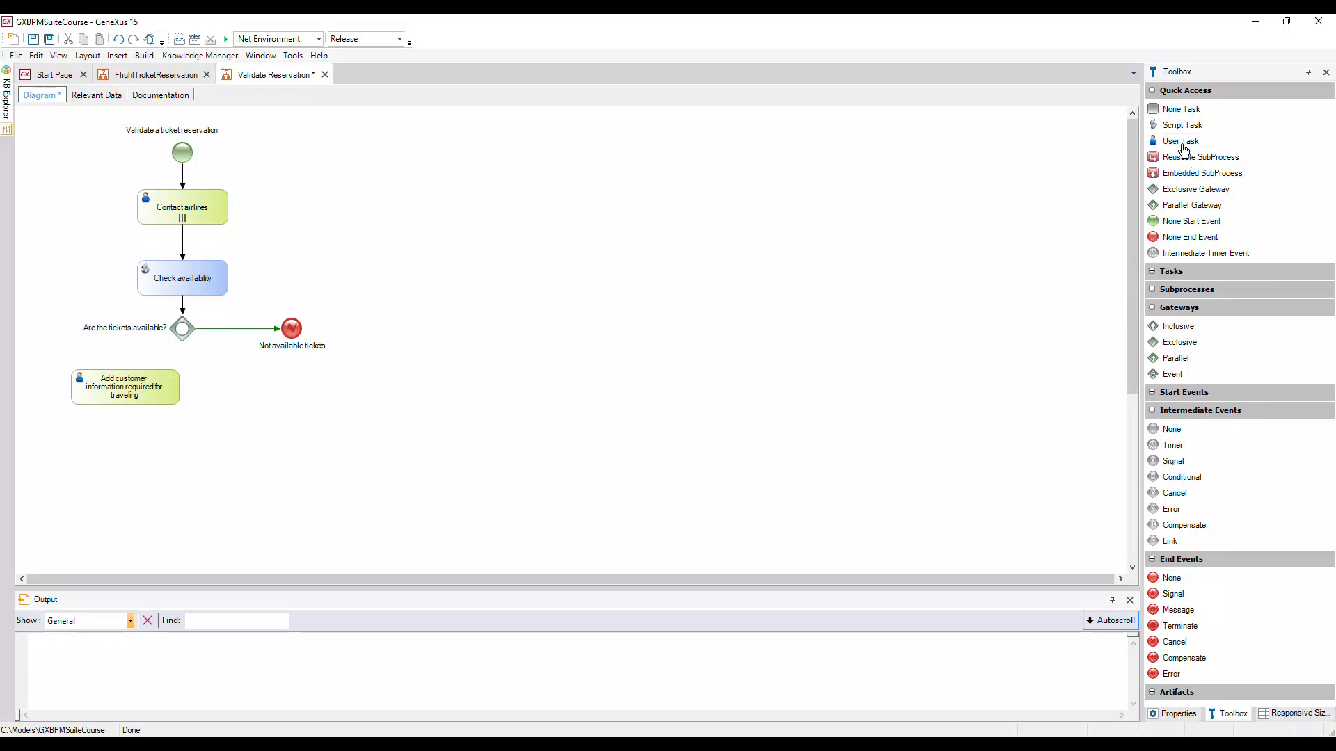
- Add an "Evaluate customer" user task beside the customer information task and connect the tickets-available gateway to both tasks
left_click_drag(1180, 141, 235, 388)
double_click(216, 377)
type("Evaluate customer")
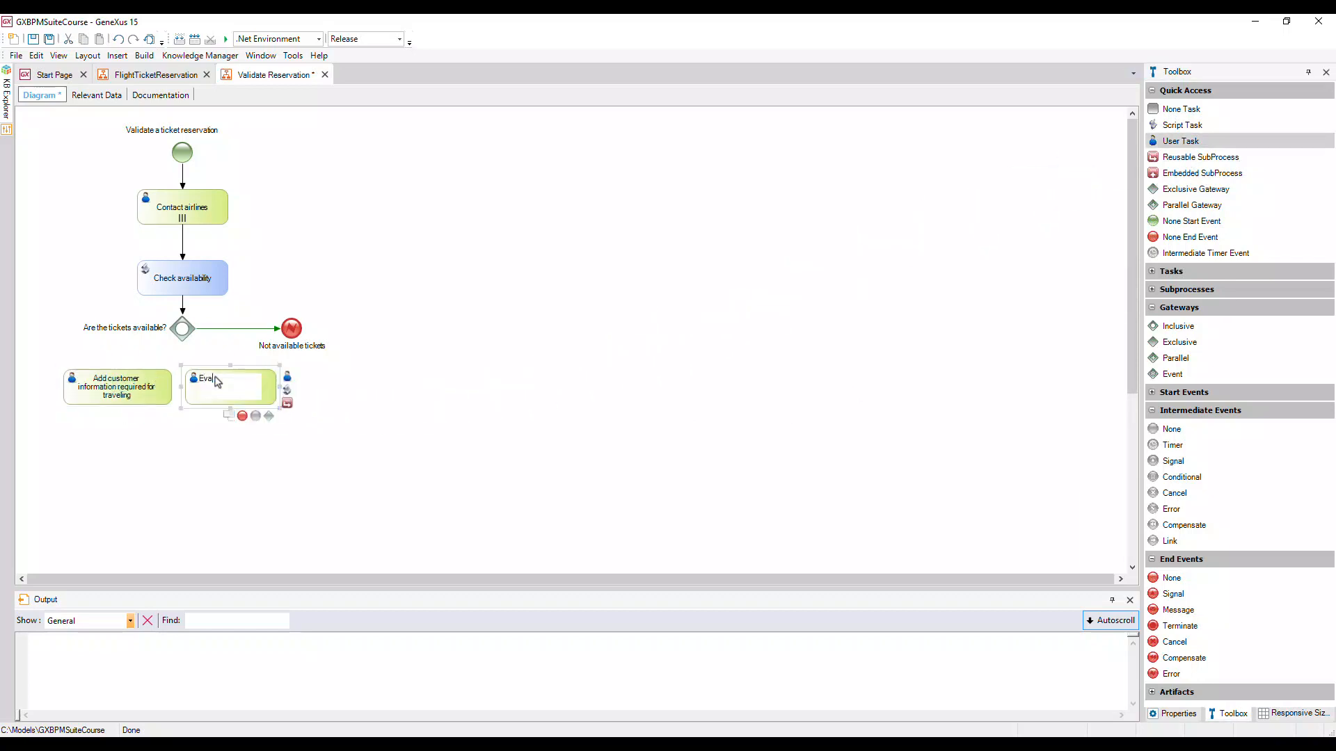
key("Return")
left_click_drag(183, 338, 232, 374)
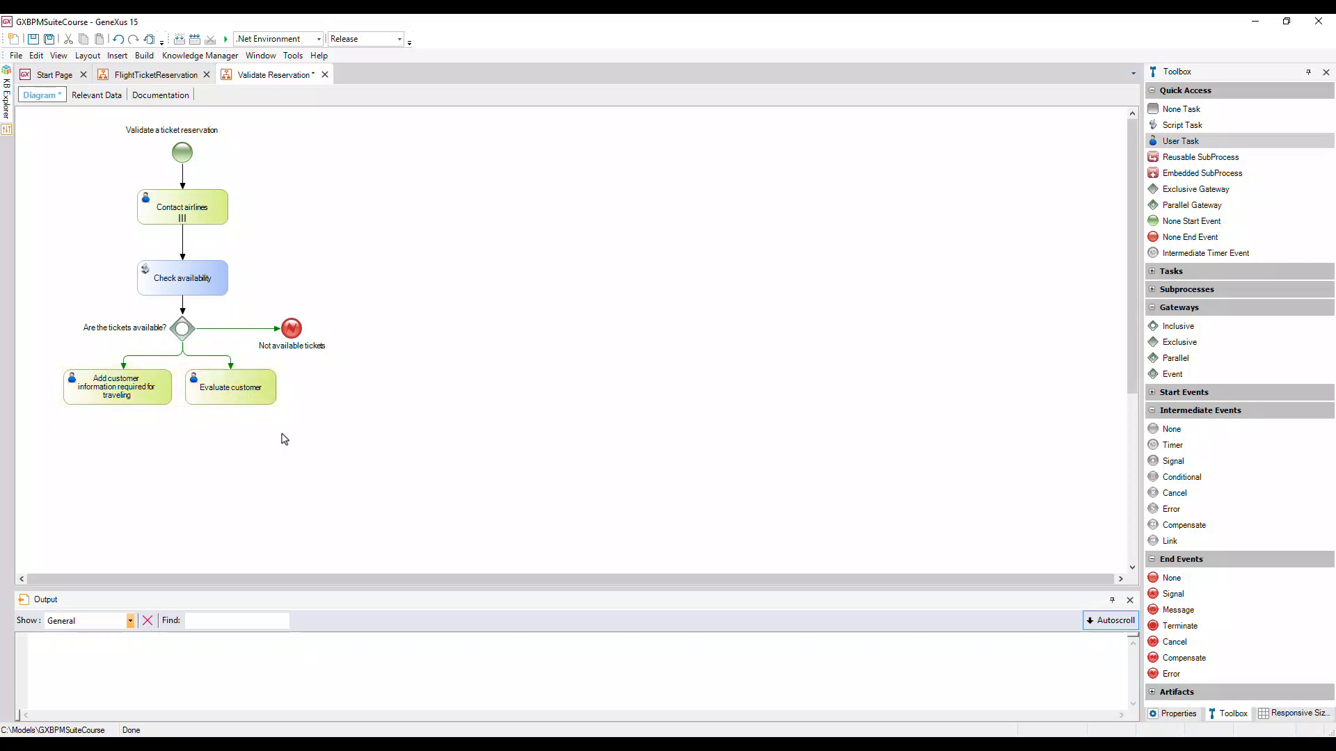
- Place an inclusive gateway below the two new user tasks and connect both tasks to it
left_click_drag(1166, 332, 181, 458)
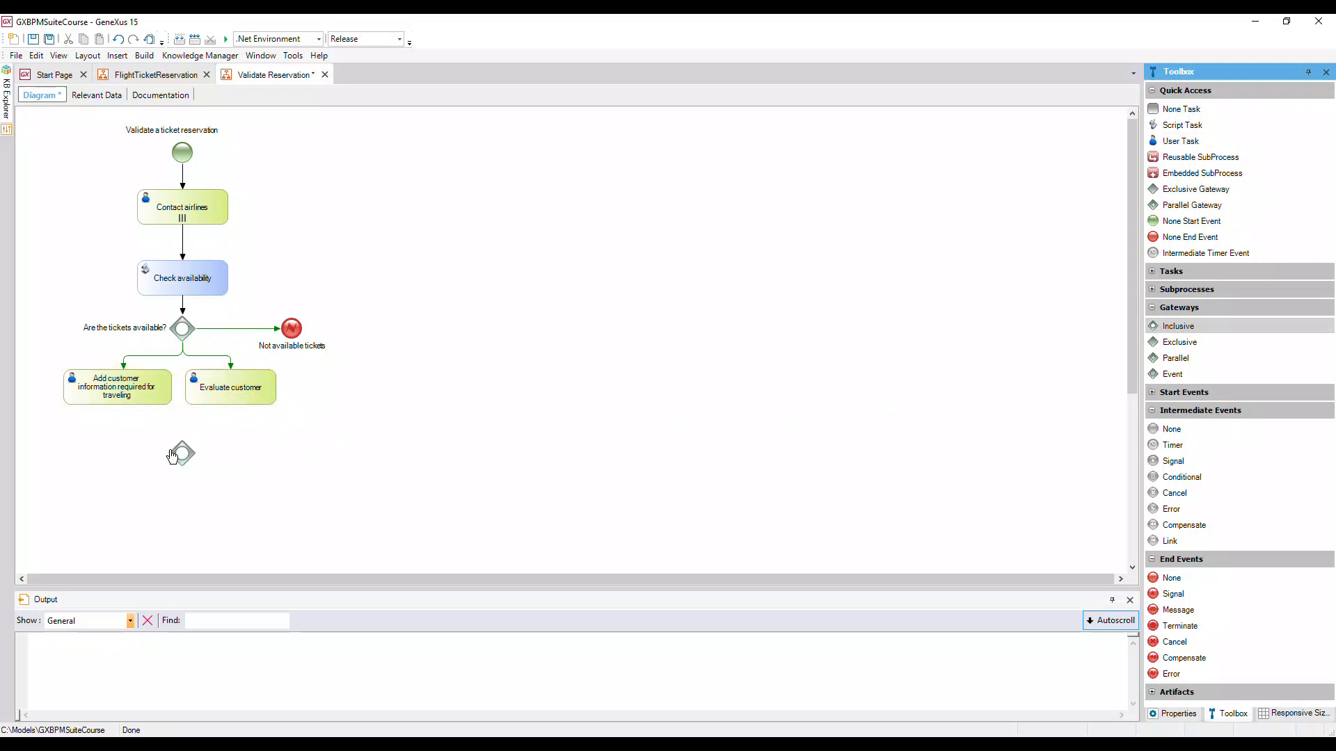
left_click_drag(122, 410, 183, 452)
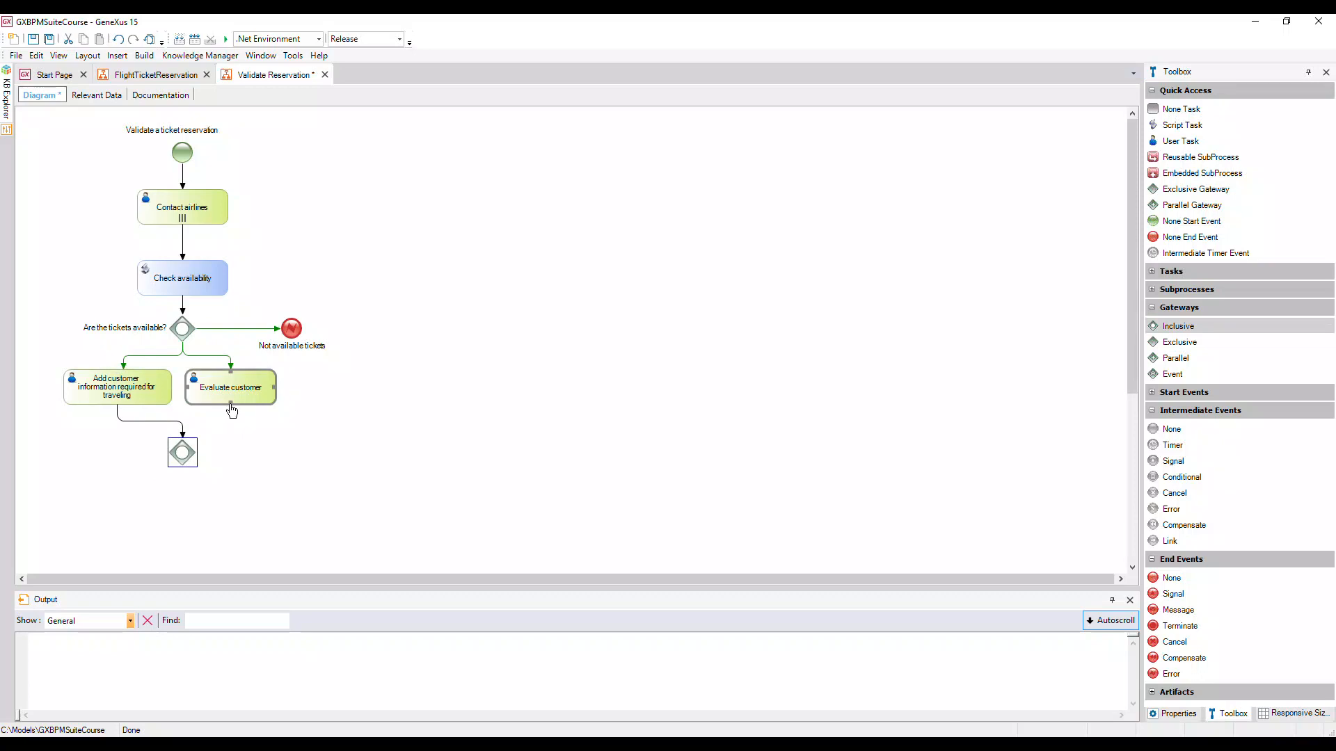
left_click_drag(232, 408, 182, 447)
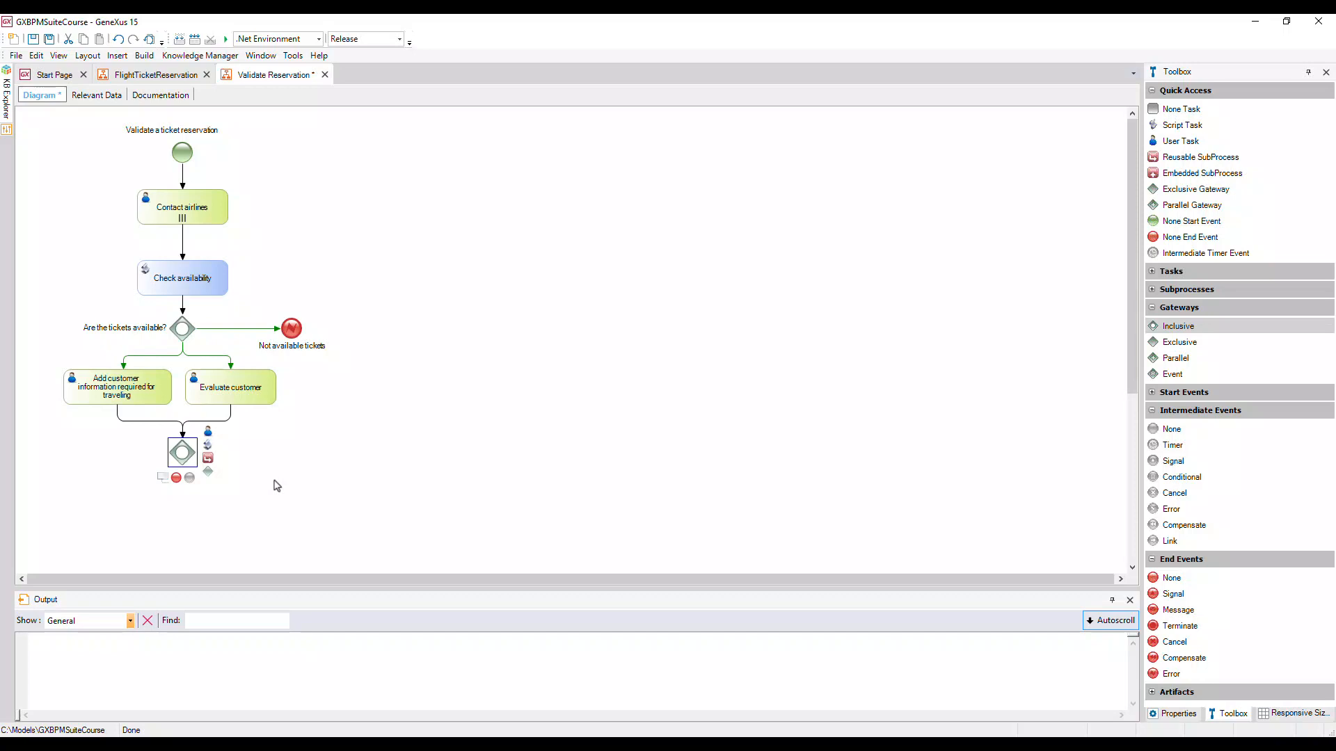
- Add a user task named "Check reservation documents" below and to the left of the second inclusive gateway
left_click_drag(1177, 146, 117, 518)
type("Check reserv")
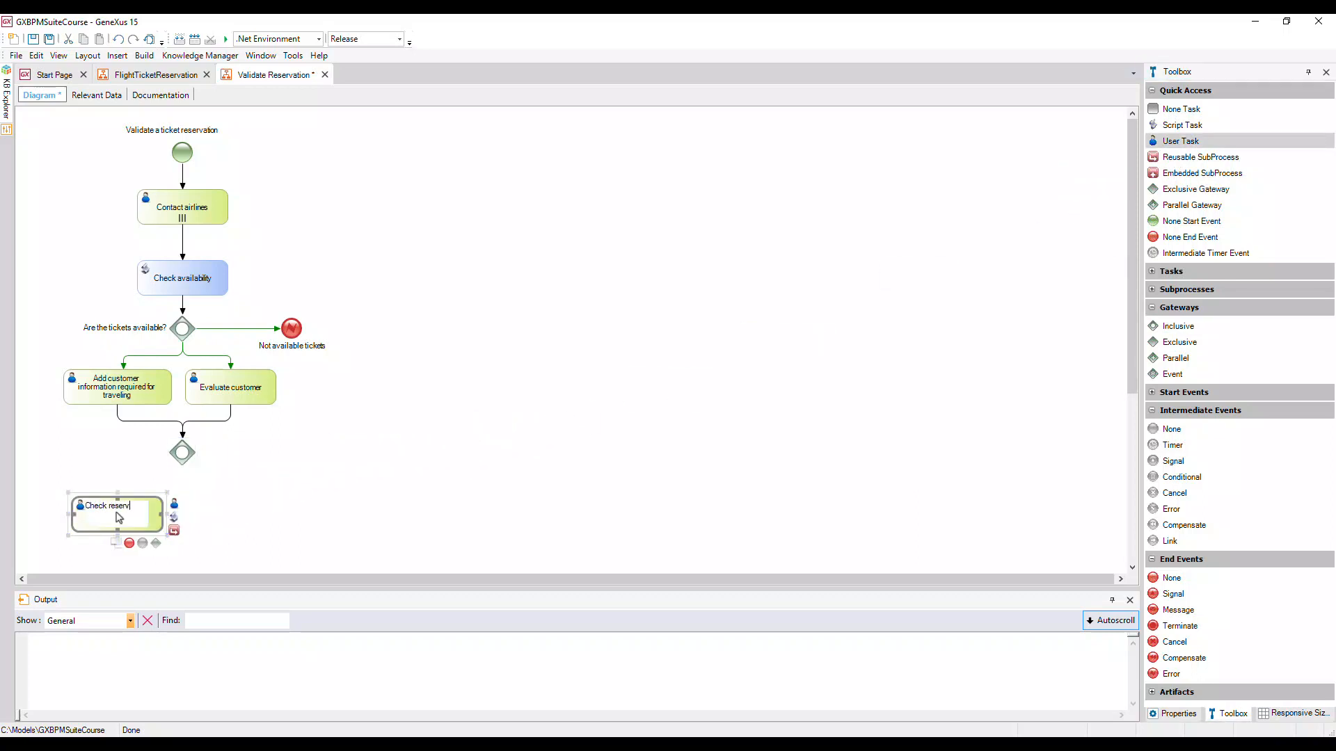
type("ation documents")
left_click(344, 501)
- Add a user task named "Authorize reservation-Customer Care Manager" beside Check reservation documents and widen it to fit its text
left_click_drag(1165, 147, 242, 521)
type("Authorize re")
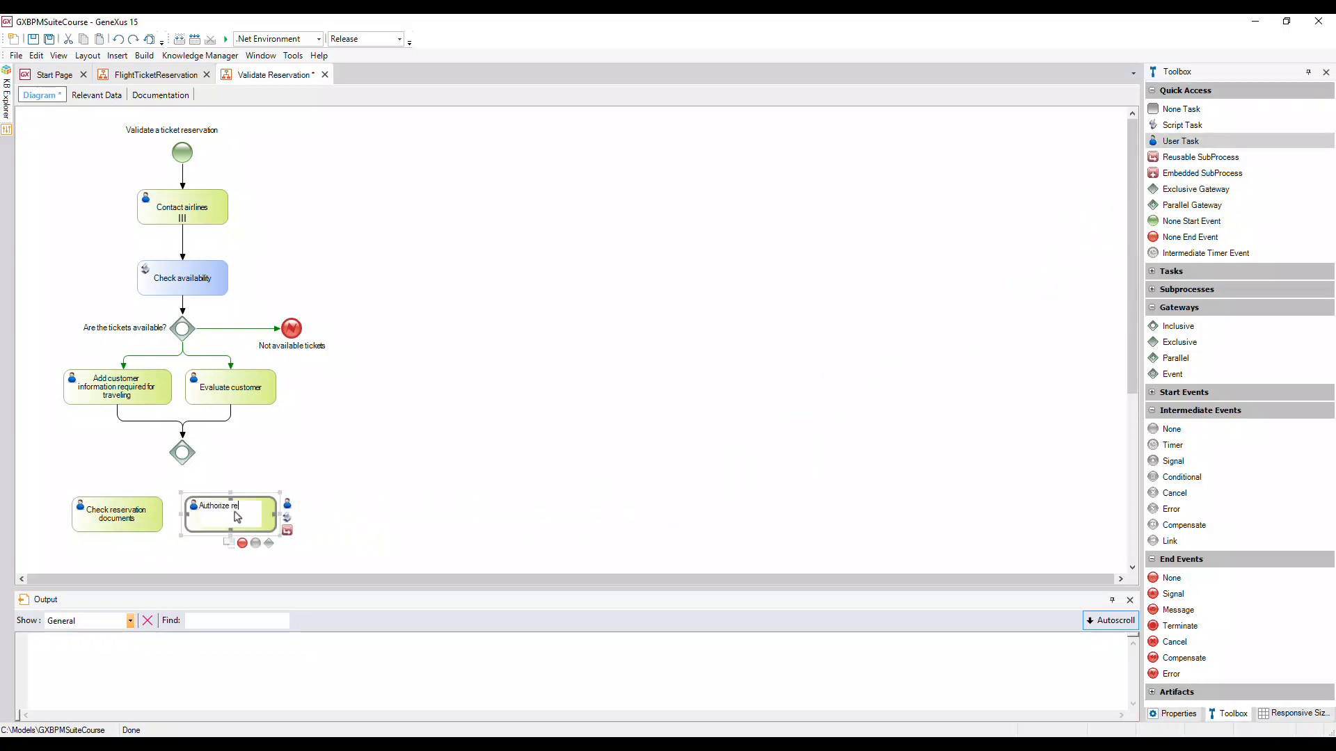
type("servation Customer Care Manager")
key("Return")
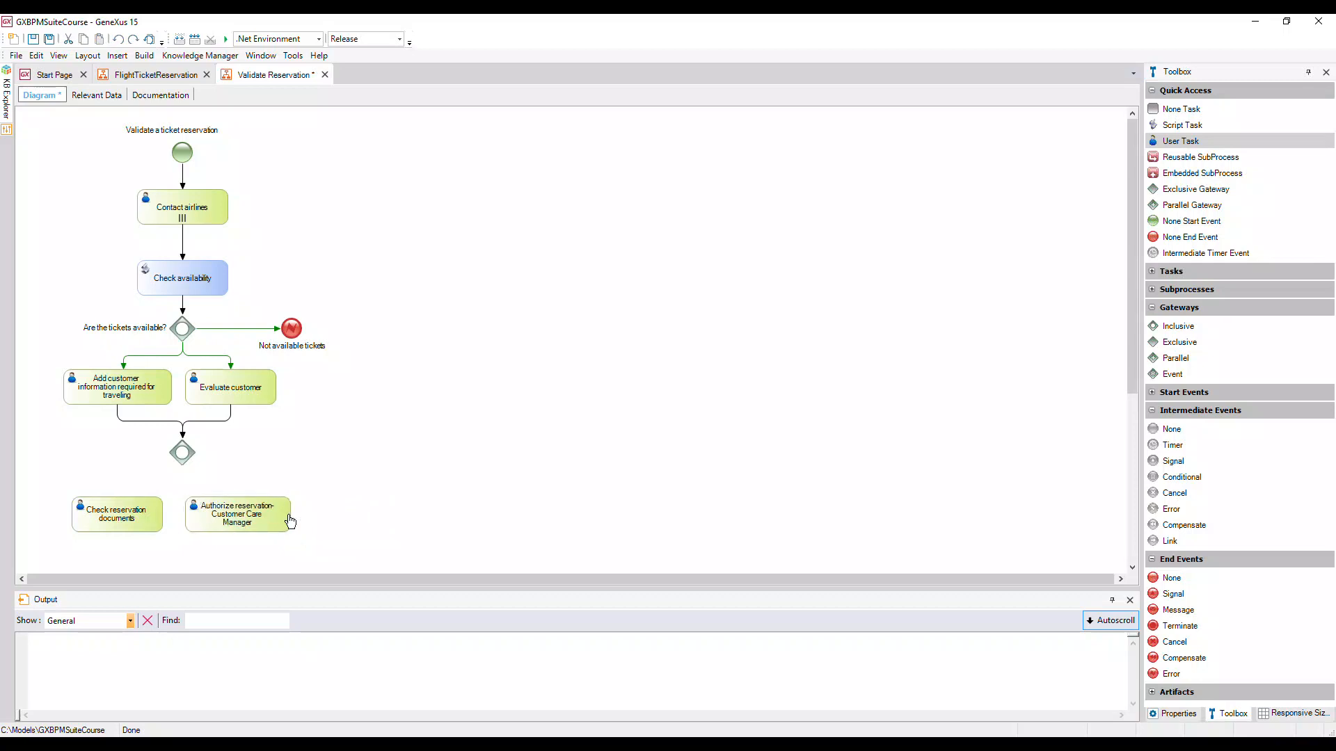
left_click_drag(279, 514, 292, 518)
- Connect the second inclusive gateway to the Check reservation documents and Authorize reservation tasks
left_click_drag(182, 469, 118, 498)
left_click_drag(183, 469, 242, 498)
left_click(409, 539)
- Attach a timer event to the Authorize reservation task and add a script task named "Notify pending authorization" to its right
left_click_drag(1169, 446, 278, 531)
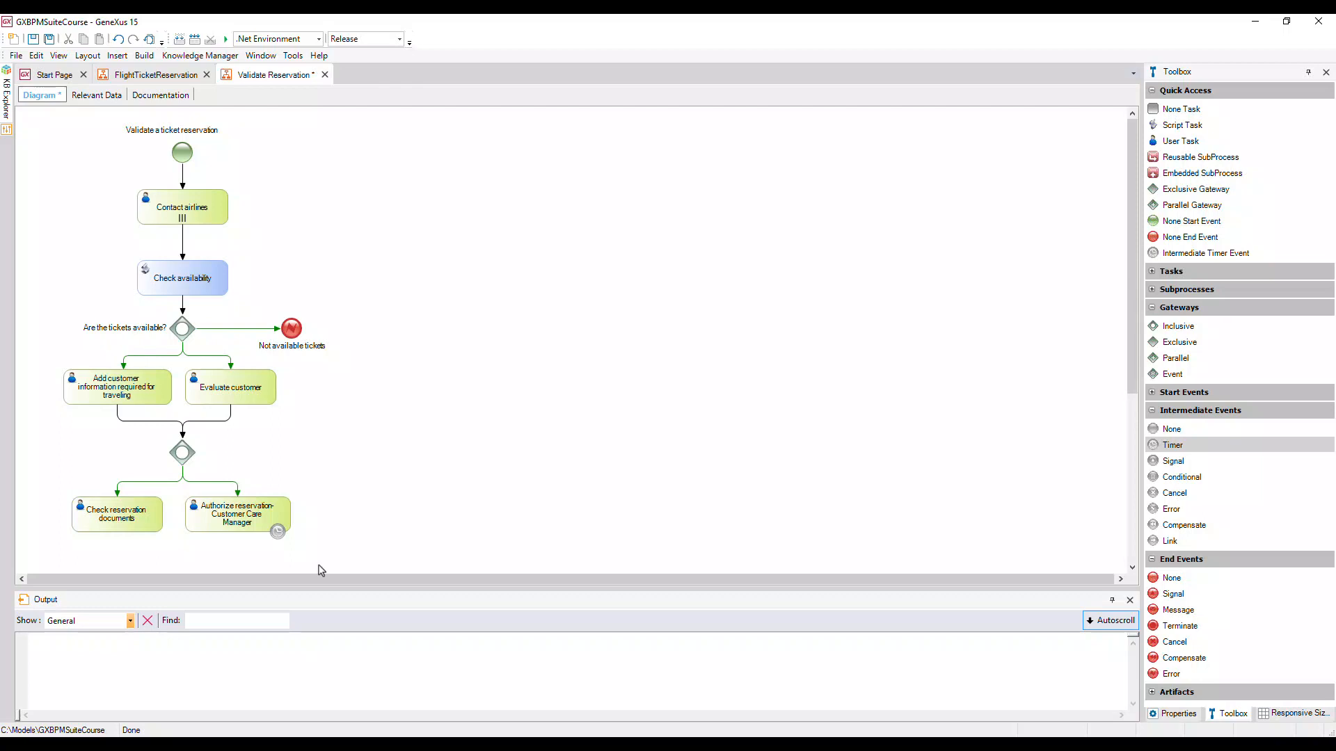
left_click_drag(1175, 126, 383, 519)
type("Notify p")
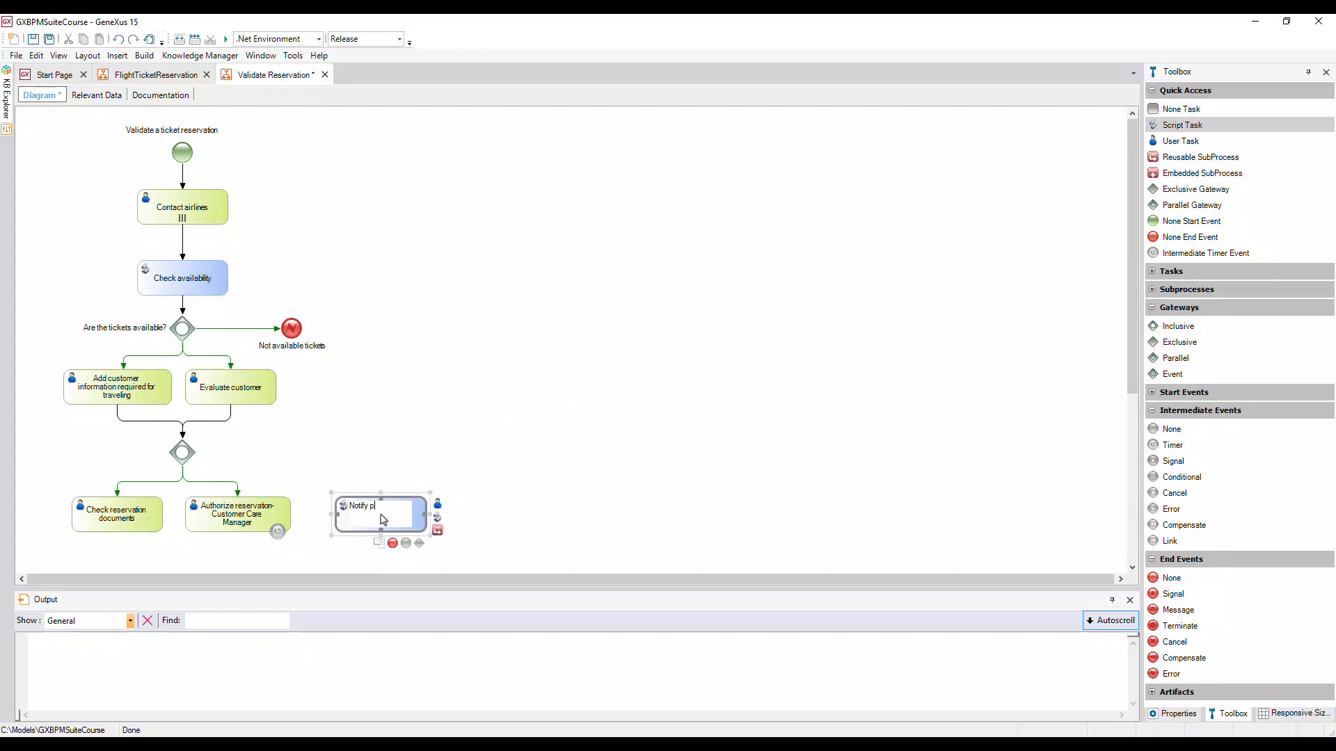
type("ending authorization")
left_click(463, 528)
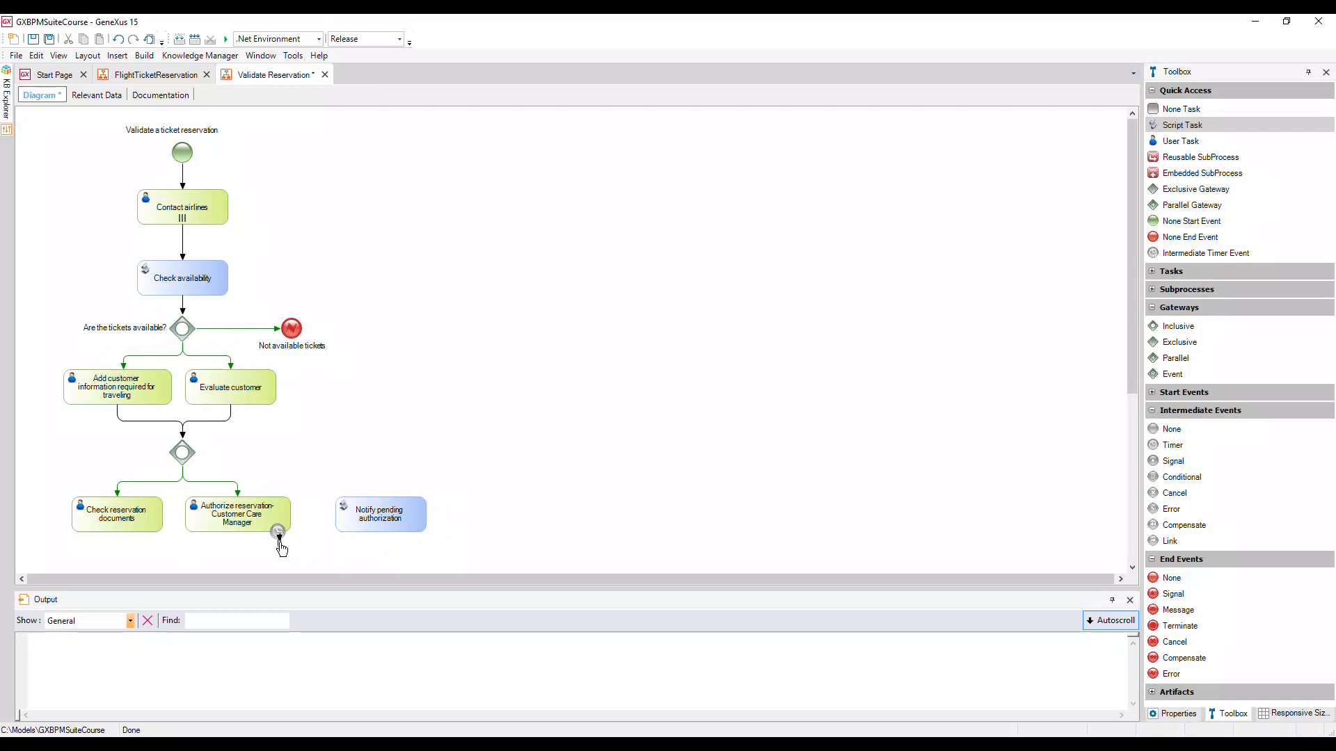
- Connect the attached timer to Notify pending authorization, label the connector "60 minutes" and place the label above the line
left_click_drag(278, 538, 380, 548)
type("60 minutes")
left_click(449, 552)
left_click_drag(375, 539, 320, 547)
- Set the lapse expression rule of the timer attached to the Authorize reservation task to 60
left_click(278, 531)
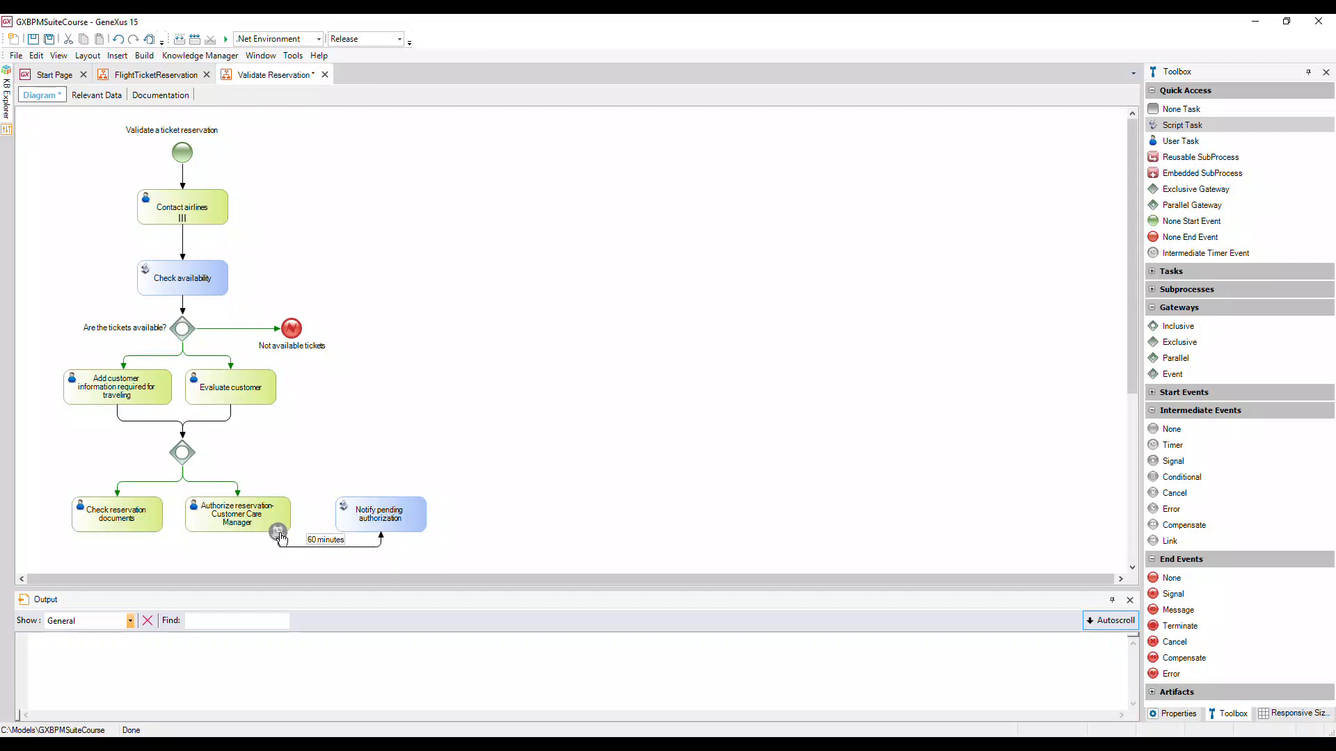
left_click(1176, 714)
left_click(1304, 252)
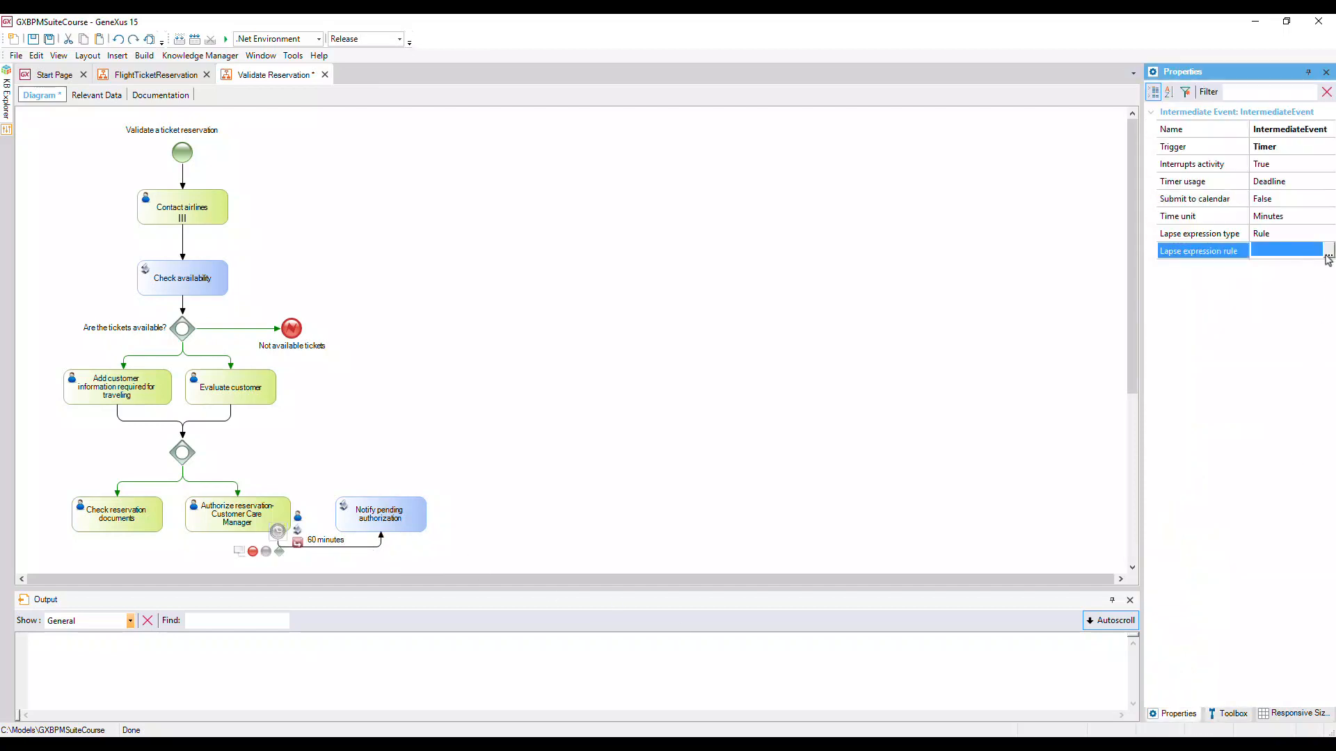
left_click(1328, 253)
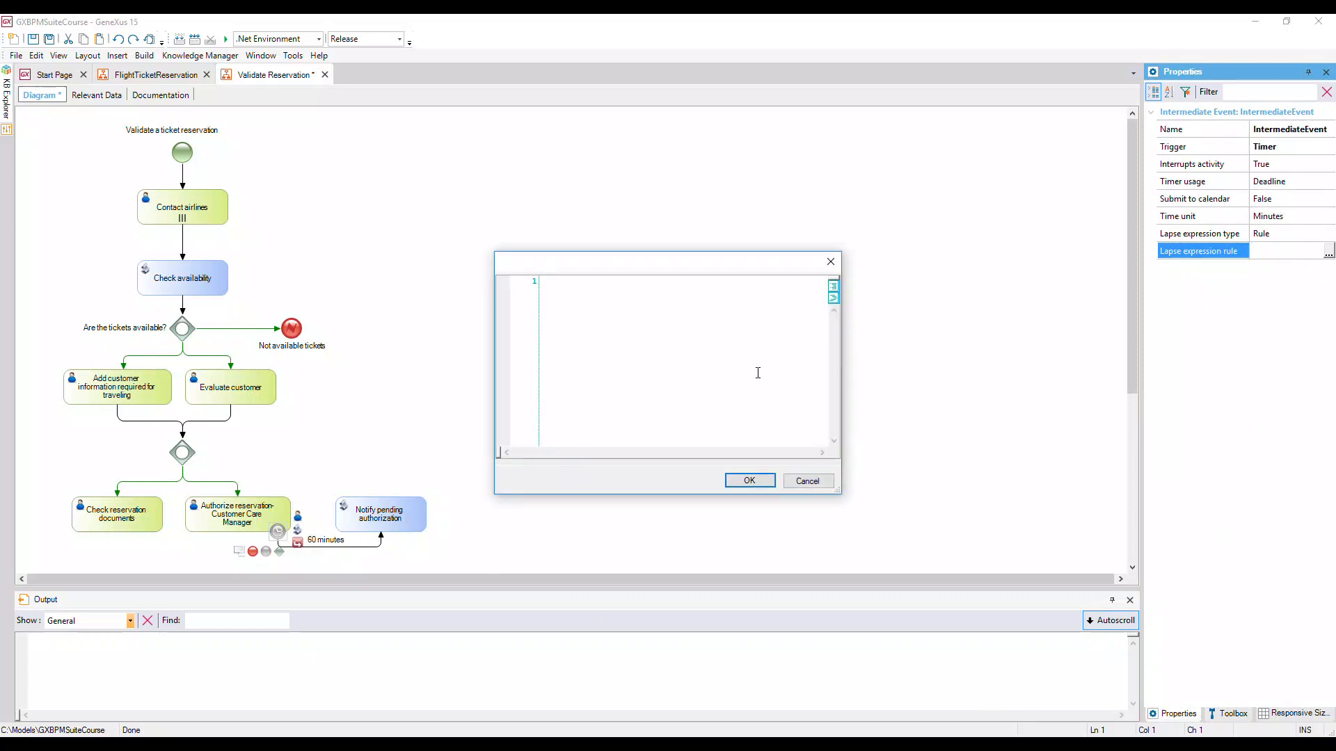
type("60")
left_click(745, 481)
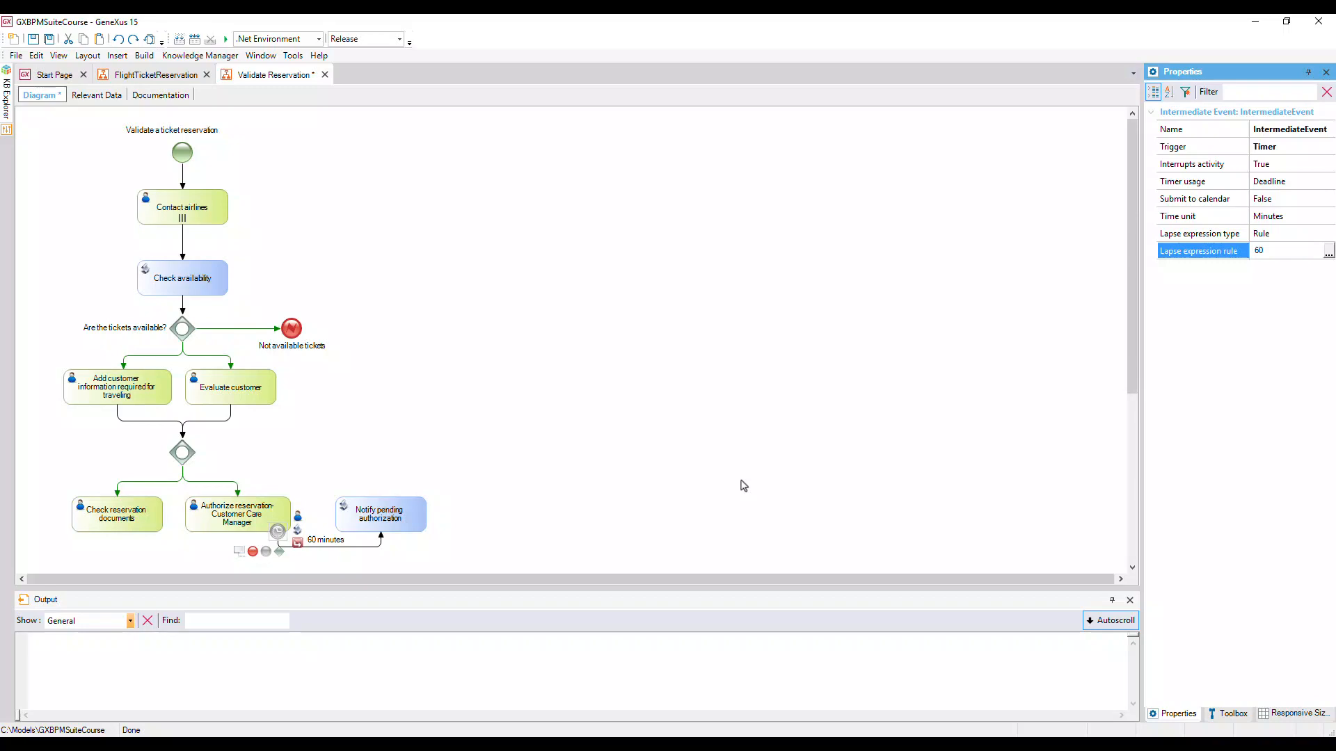
- Add an event gateway after Notify pending authorization, followed by an intermediate timer event that loops back to that task
left_click(1229, 714)
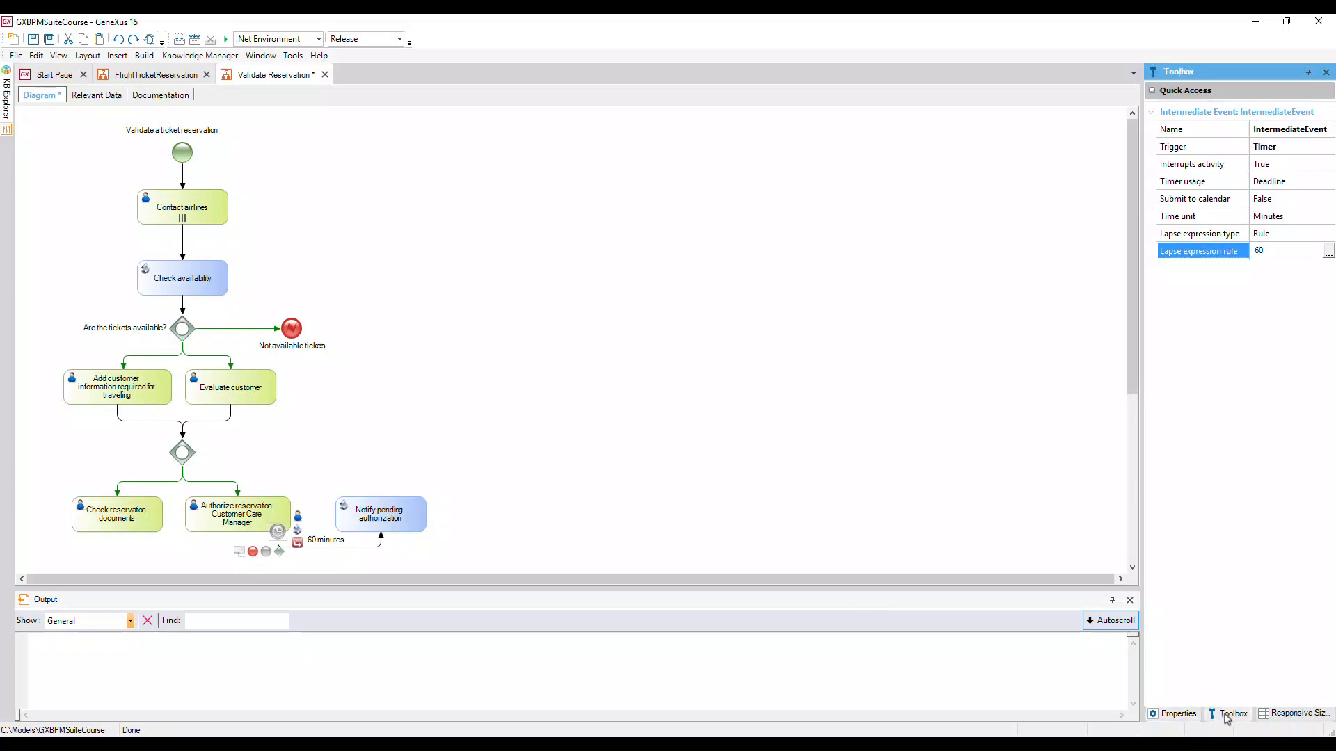
left_click_drag(1169, 381, 462, 518)
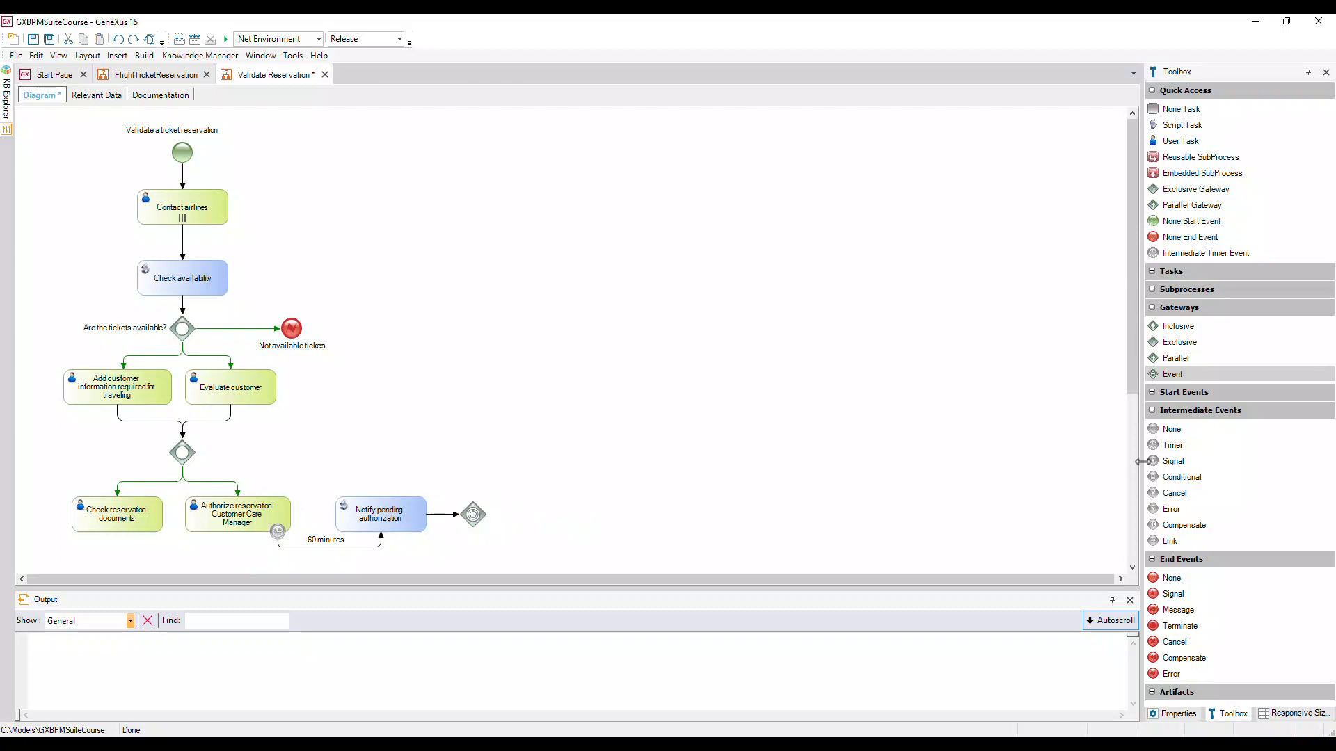
mouse_move(1170, 449)
left_mouse_down()
mouse_move(791, 499)
mouse_move(508, 517)
mouse_move(517, 479)
mouse_move(463, 459)
mouse_move(380, 497)
left_mouse_up()
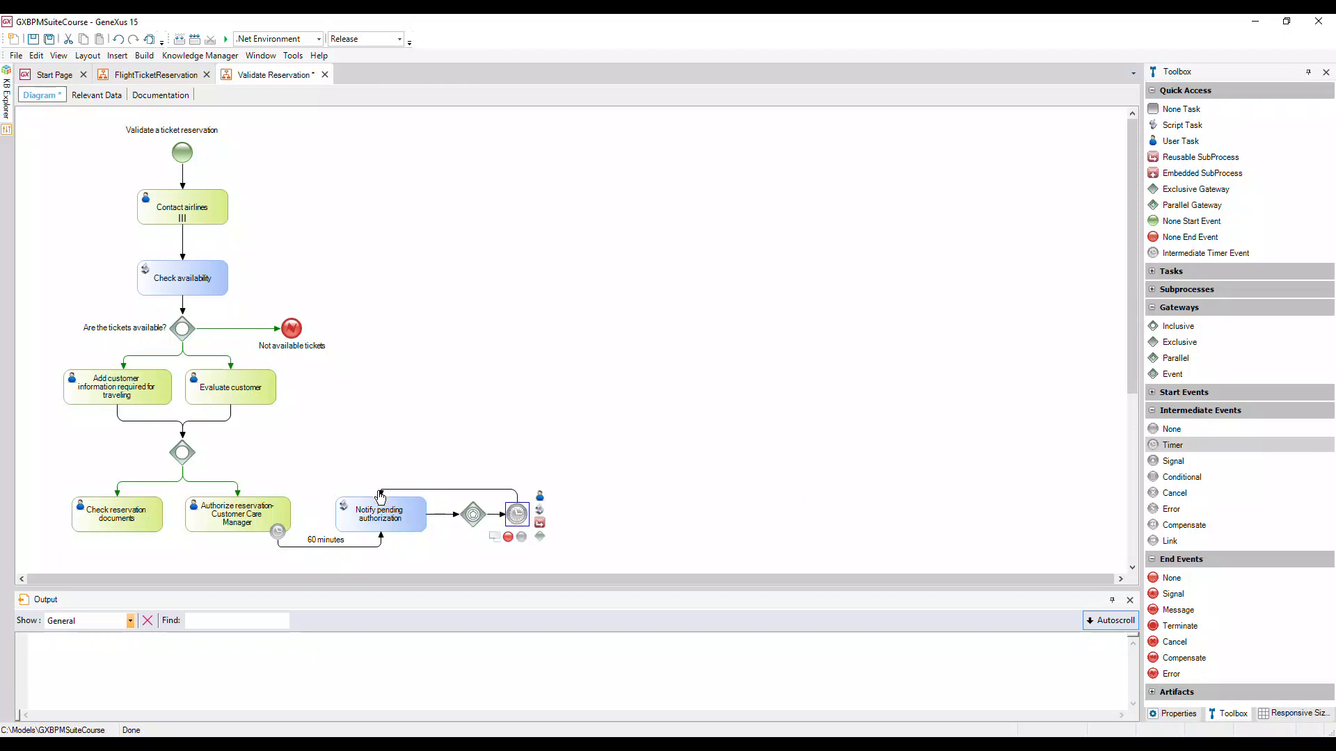
- Label the timer's loop back to Notify pending authorization "60 minutes" and place the label above the line
double_click(497, 490)
type("60 minutes")
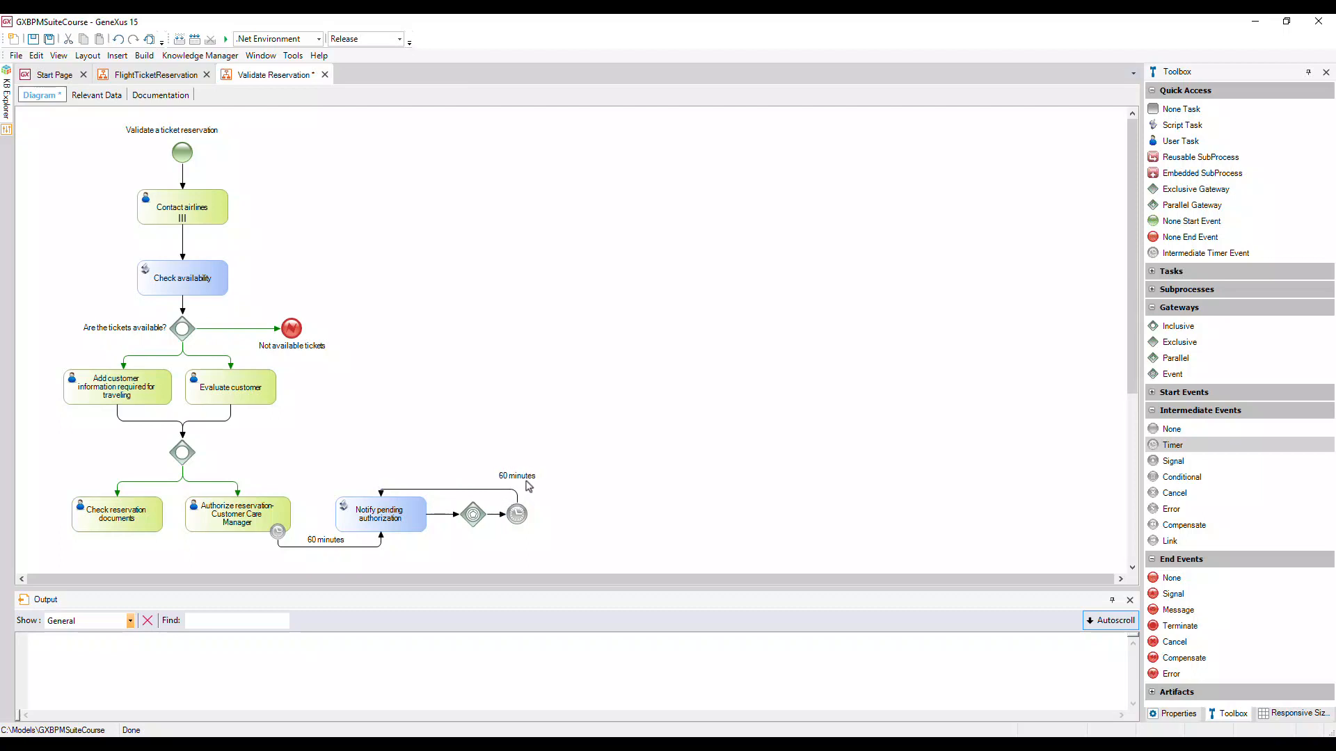
left_click(501, 481)
- Set the lapse expression rule of the intermediate timer after the event gateway to 60
left_click(523, 526)
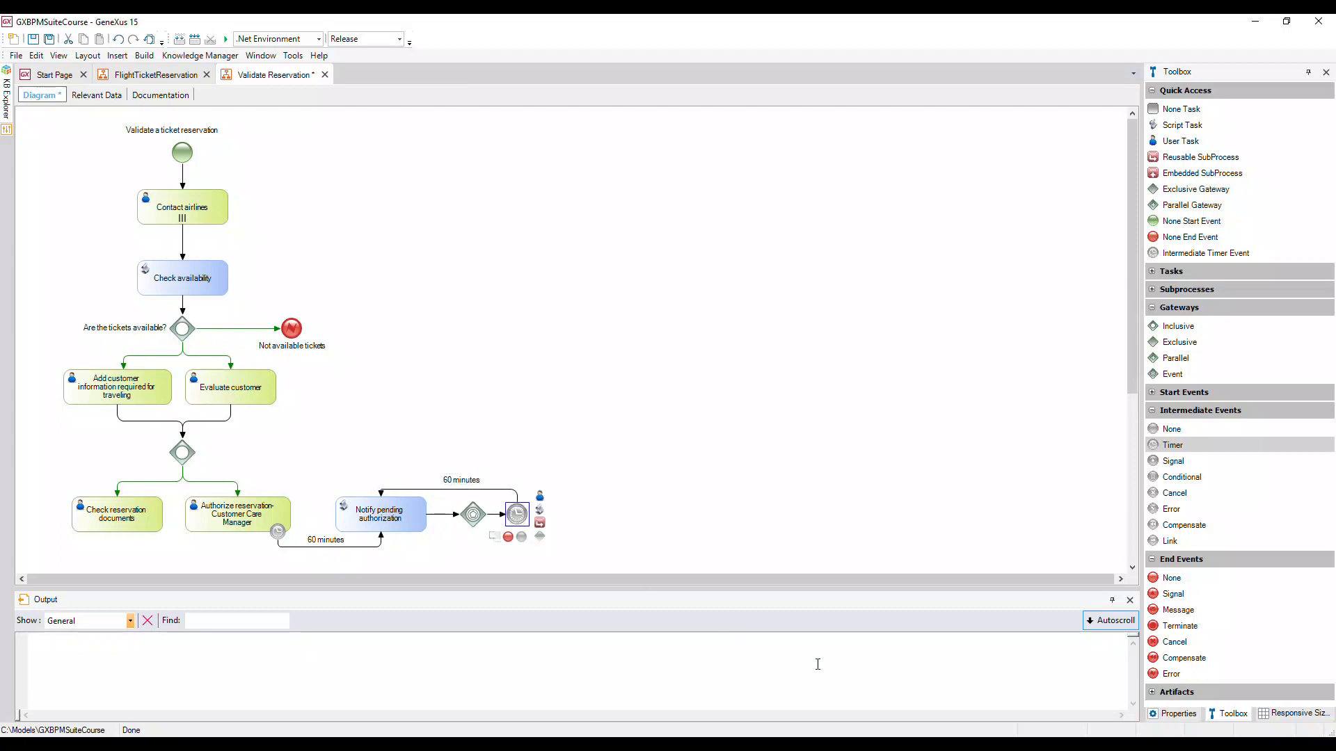
left_click(1176, 714)
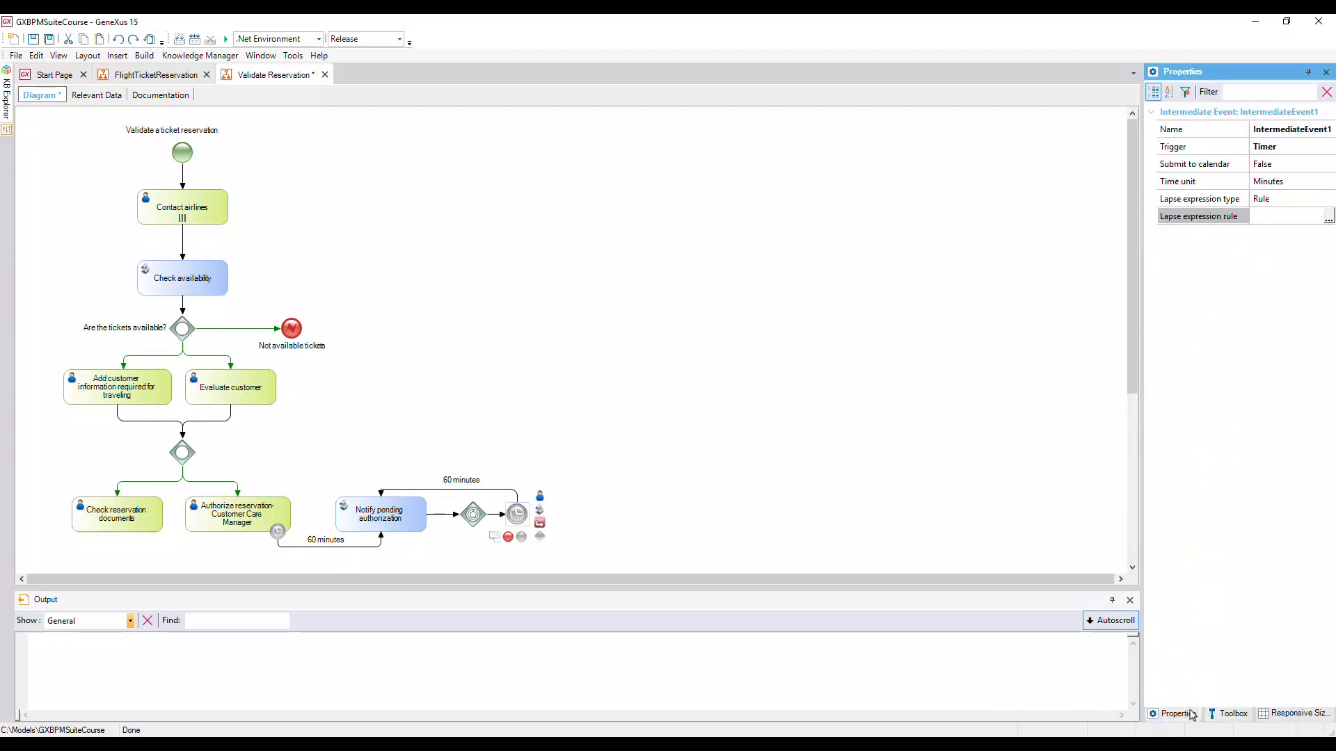
left_click(1328, 217)
left_click(575, 286)
type("60")
left_click(747, 478)
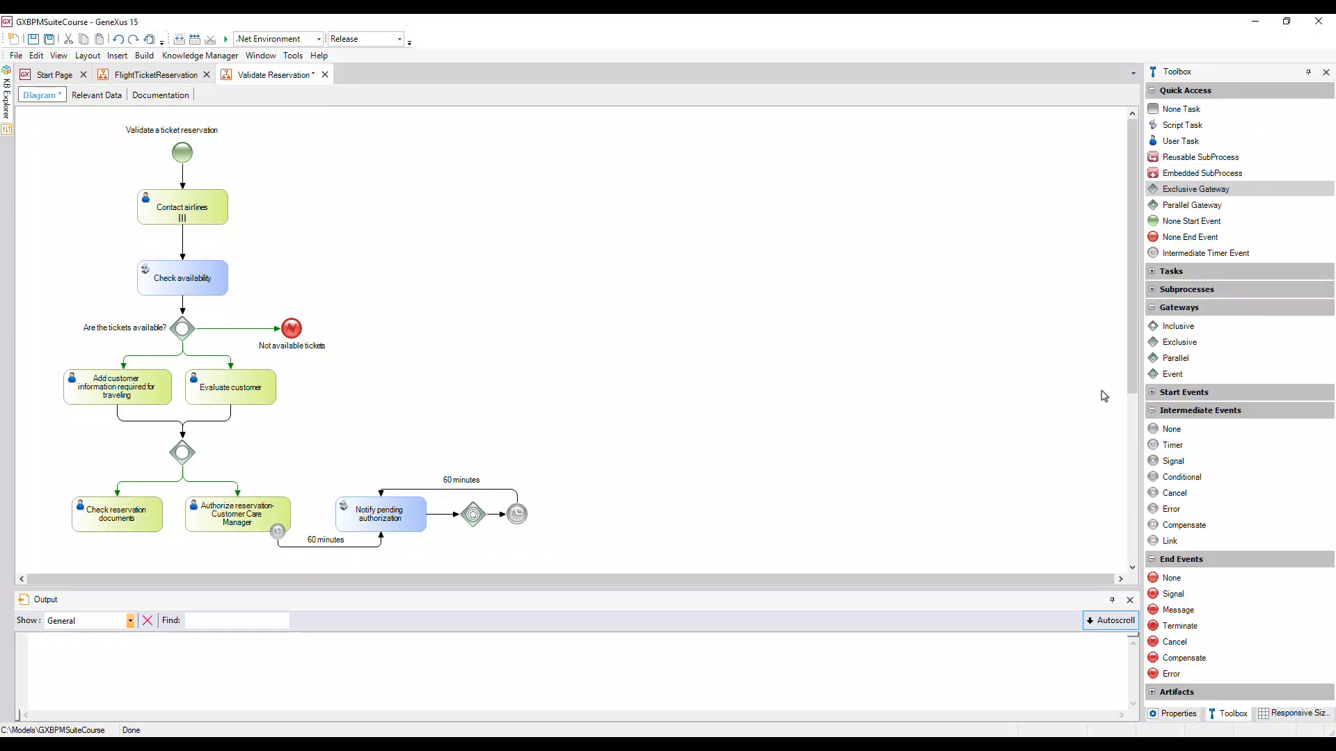
- Add a signal event named "Authorized by manager" below the Authorize reservation task, connect the task to it and move its label beside it
left_click_drag(1132, 358, 1128, 507)
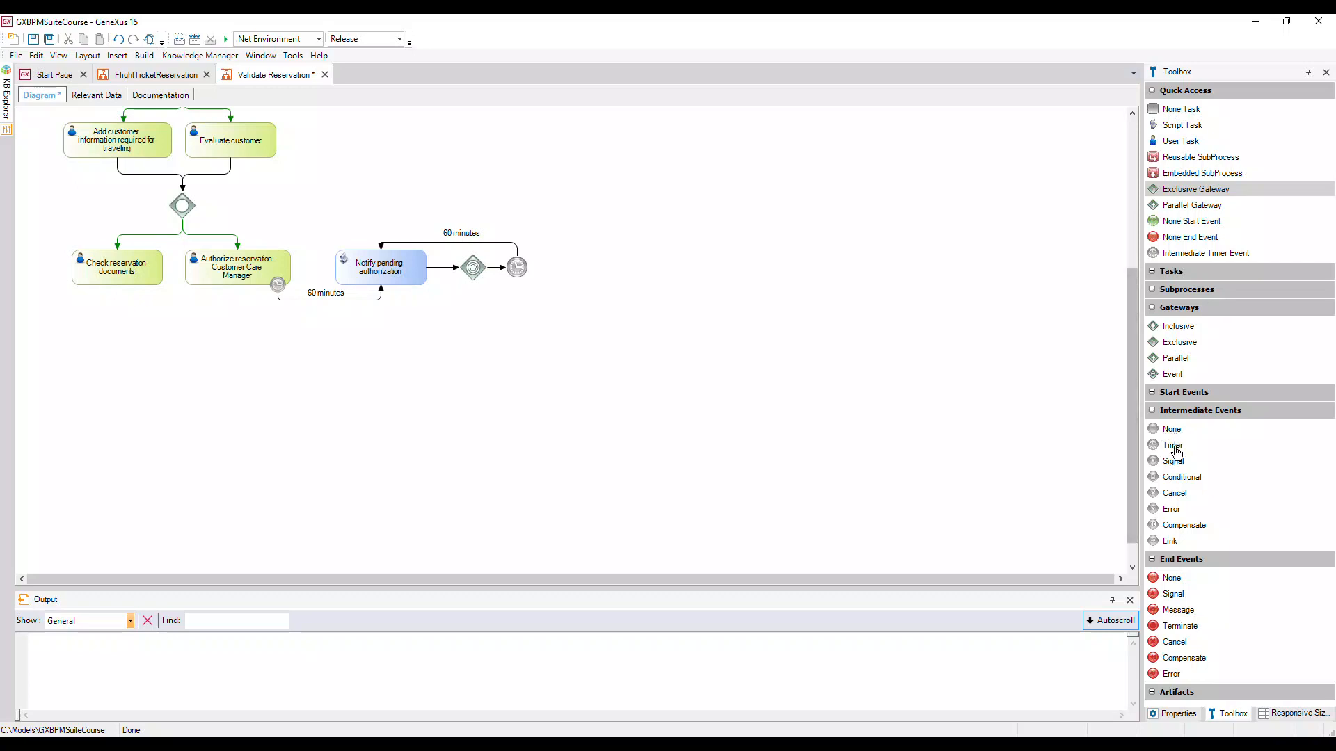
left_click_drag(1168, 460, 245, 337)
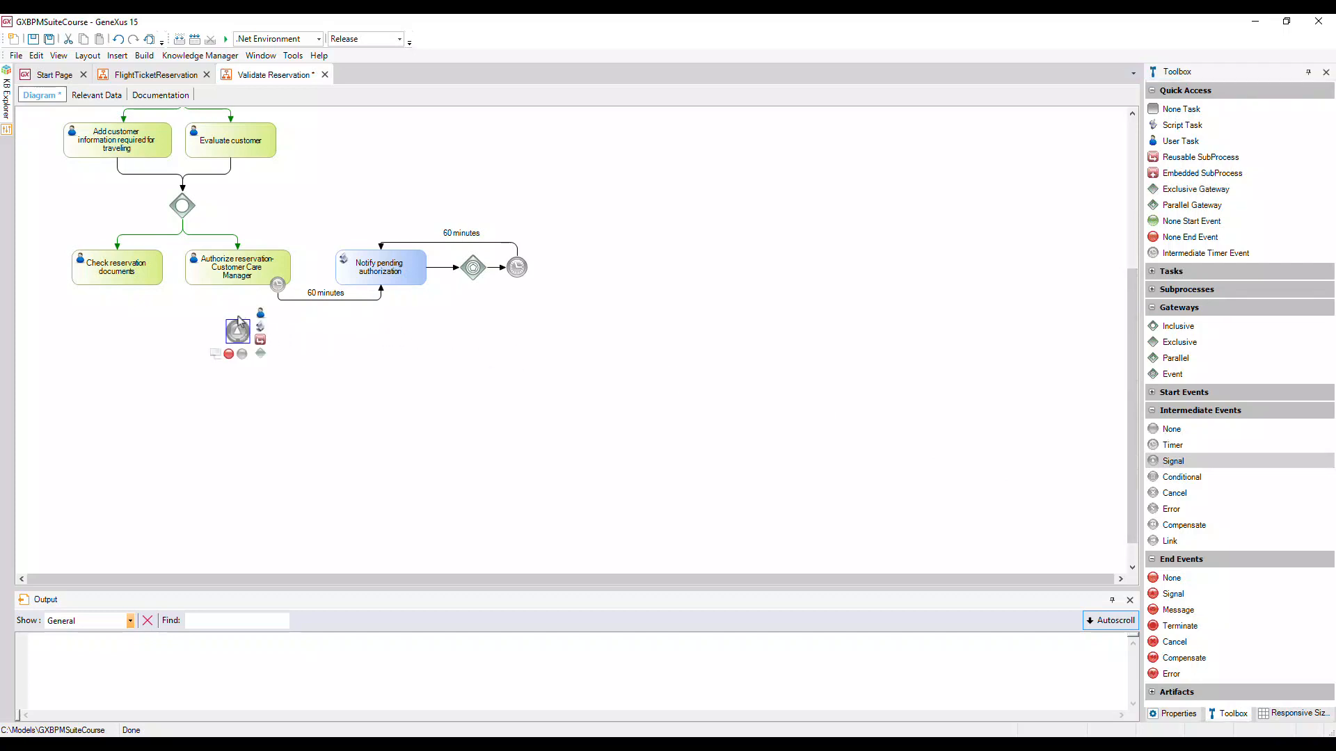
left_click_drag(239, 291, 239, 340)
type("Authorized by manager")
left_click(206, 355)
left_click_drag(206, 354, 263, 337)
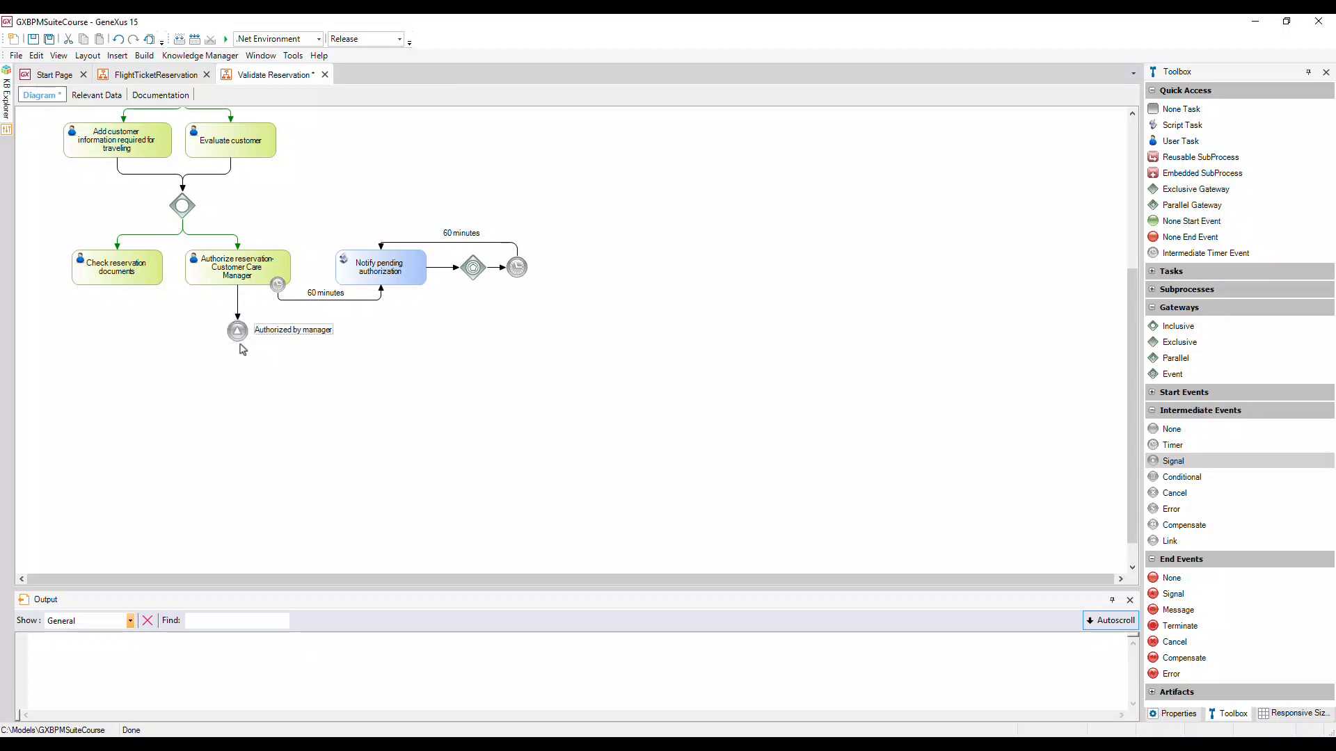
- Set the Is throw property of the signal event below the Authorize reservation task to True
left_click(237, 333)
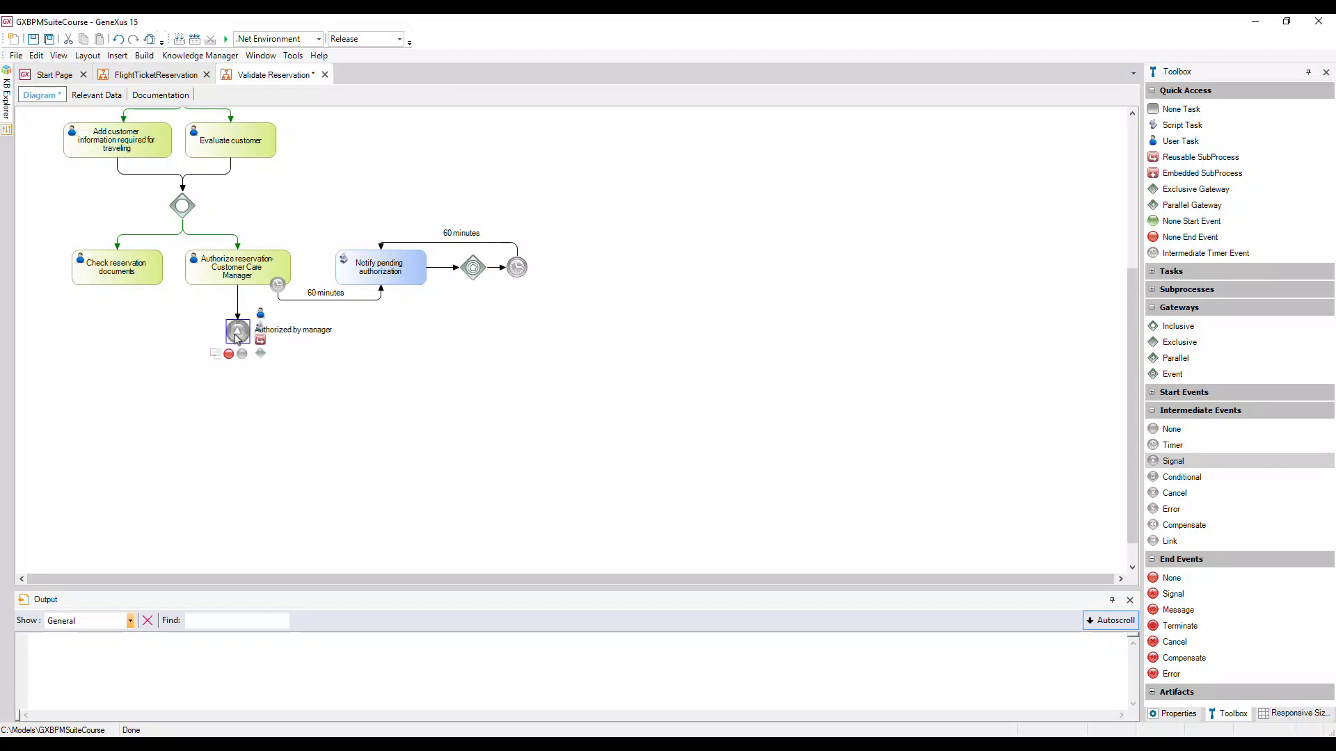
left_click(1174, 714)
left_click(1329, 165)
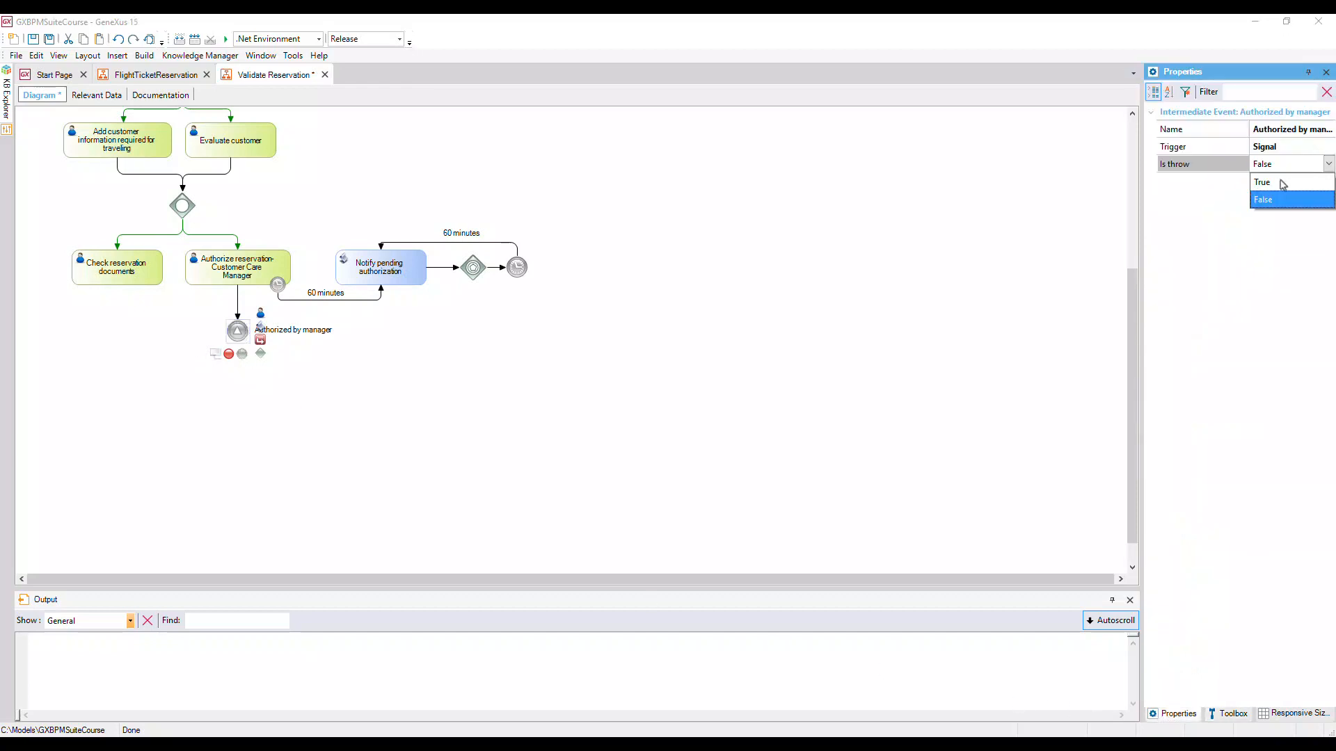
left_click(1282, 186)
left_click(356, 393)
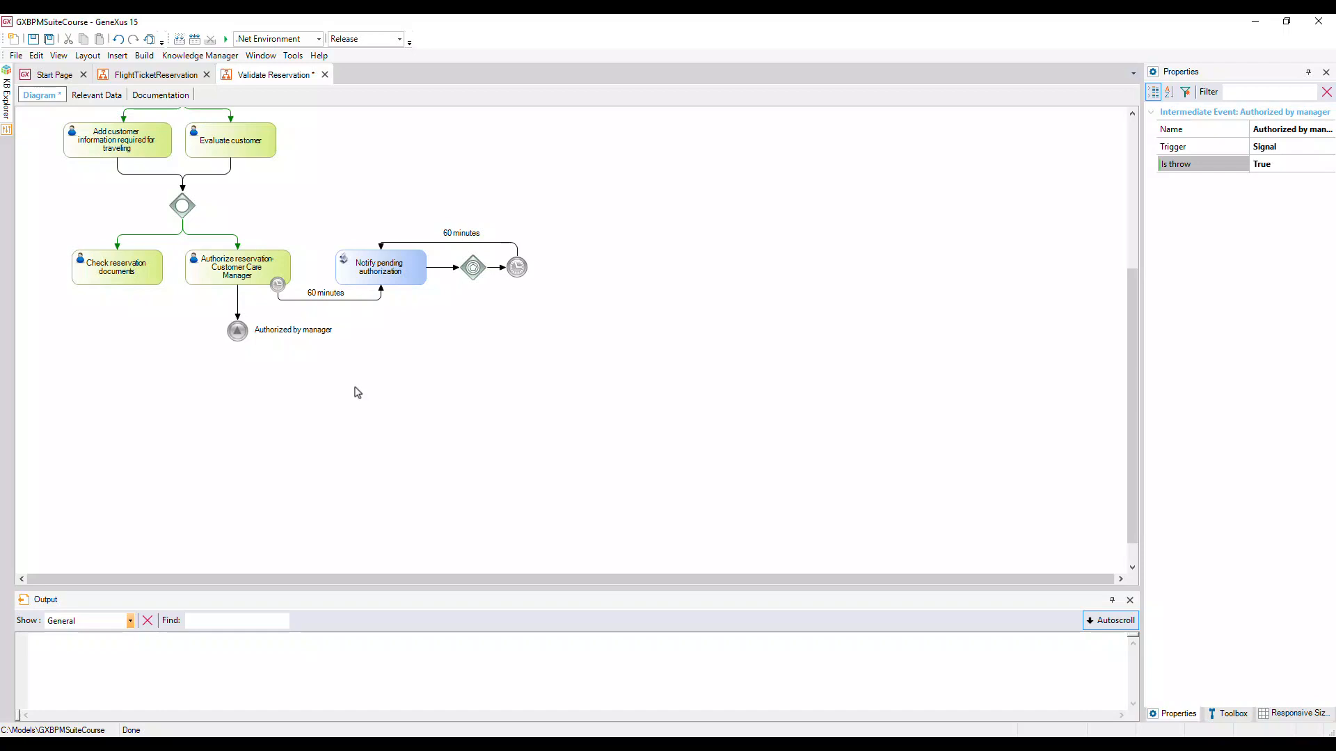
- Add a second signal event named "Authorized by manager" below the intermediate timer and connect the event gateway to it
left_click(1224, 721)
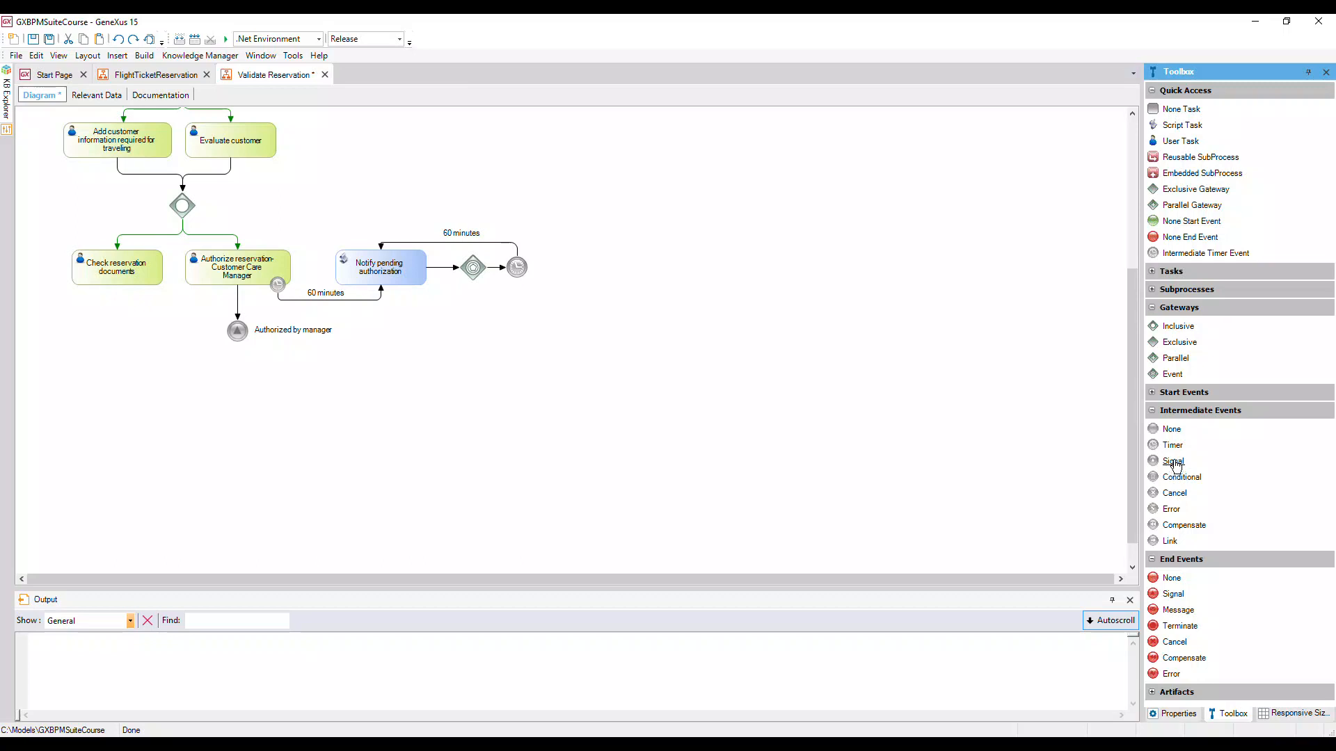
left_click_drag(1175, 466, 519, 309)
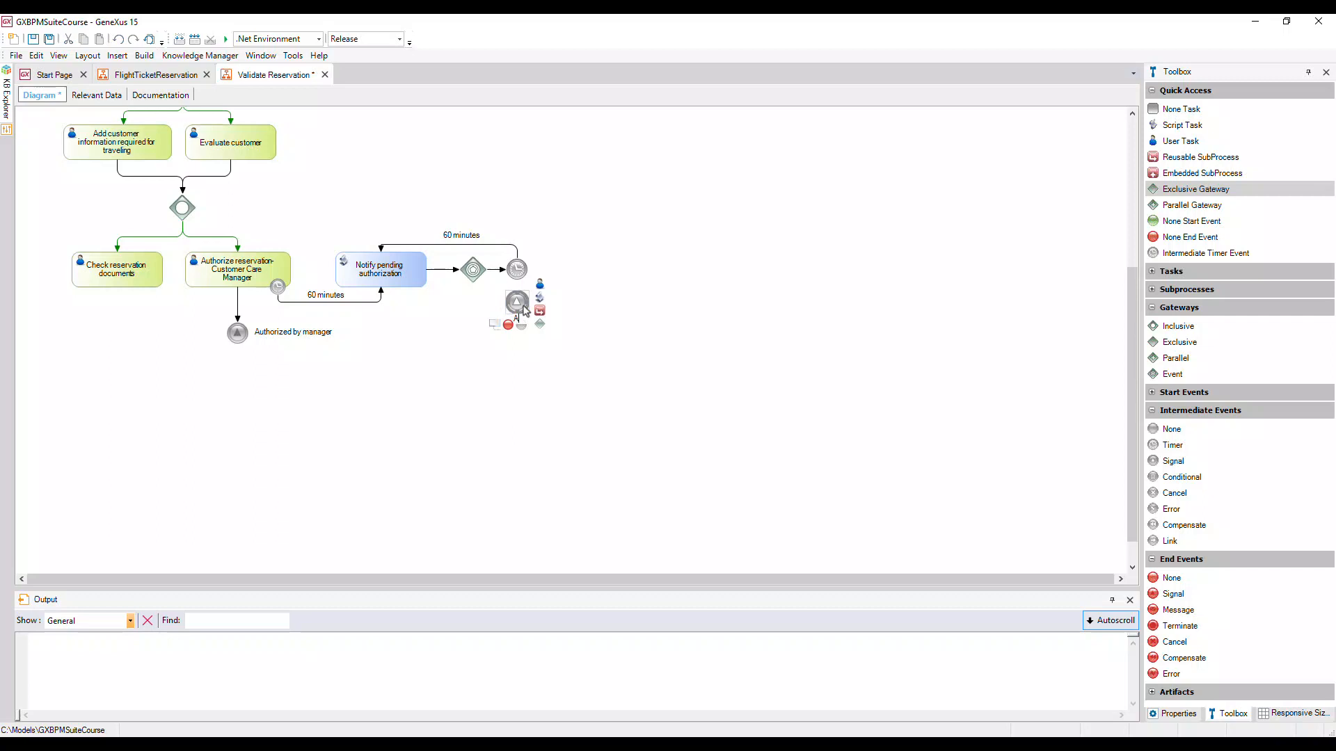
type("Authorized by manager")
key("Return")
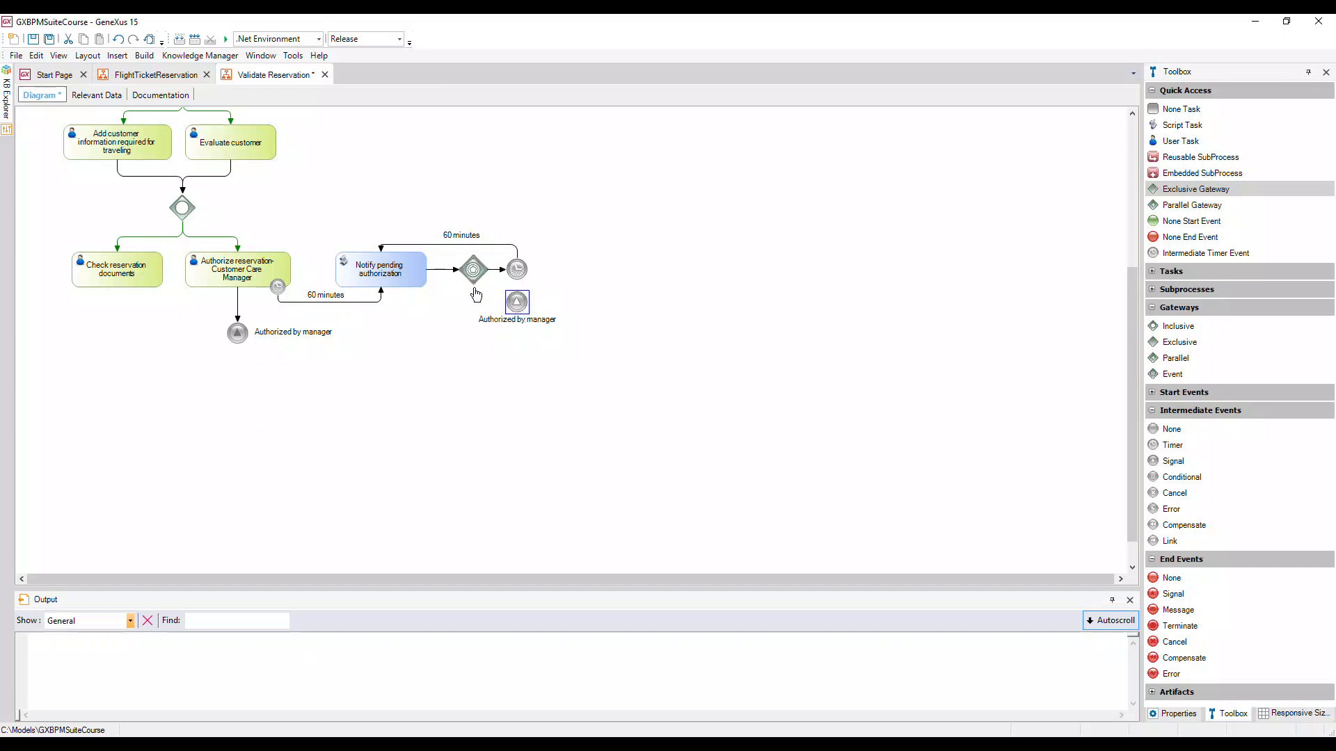
left_click_drag(475, 285, 498, 307)
- Add a none end event named "End repetition" beside the second Authorized by manager signal and connect the signal to it
mouse_move(1156, 238)
left_mouse_down()
mouse_move(657, 316)
mouse_move(546, 310)
mouse_move(576, 310)
left_mouse_up()
left_click(595, 306)
left_click(596, 312)
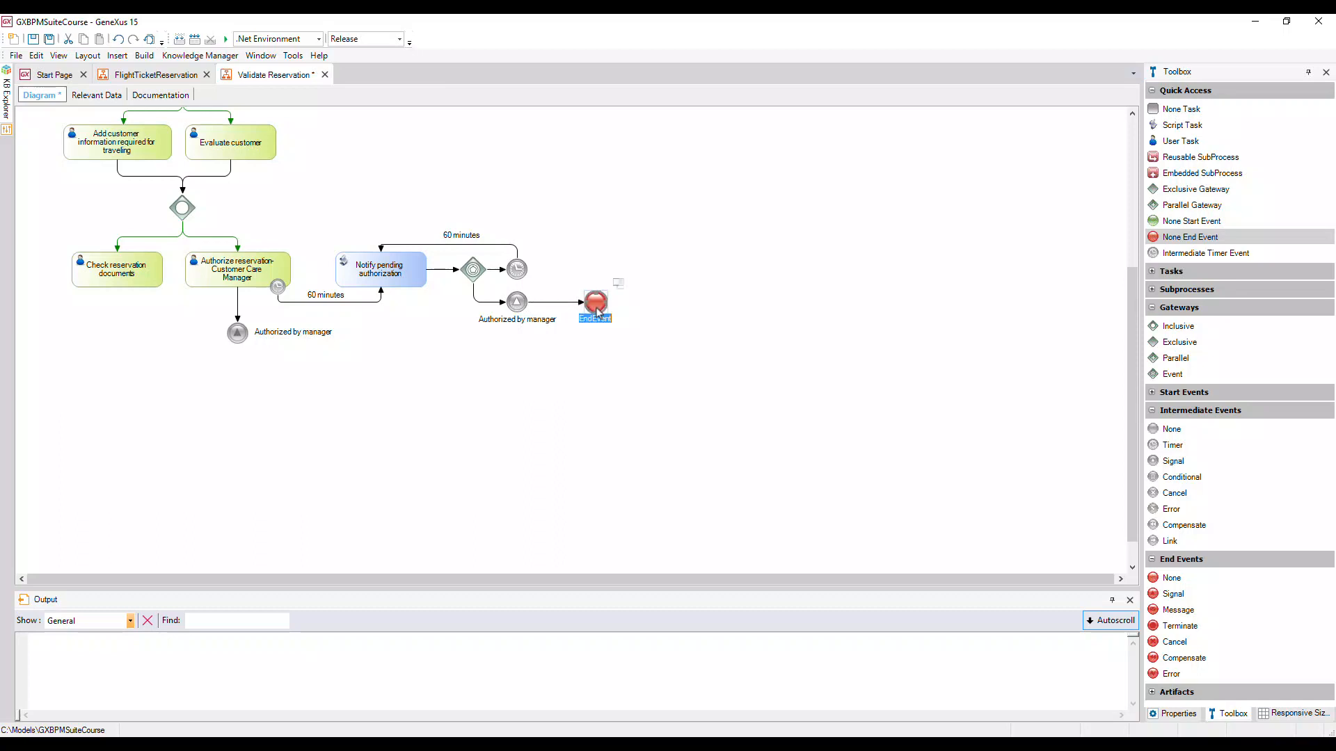
type("End repetition")
key("Return")
left_click(604, 358)
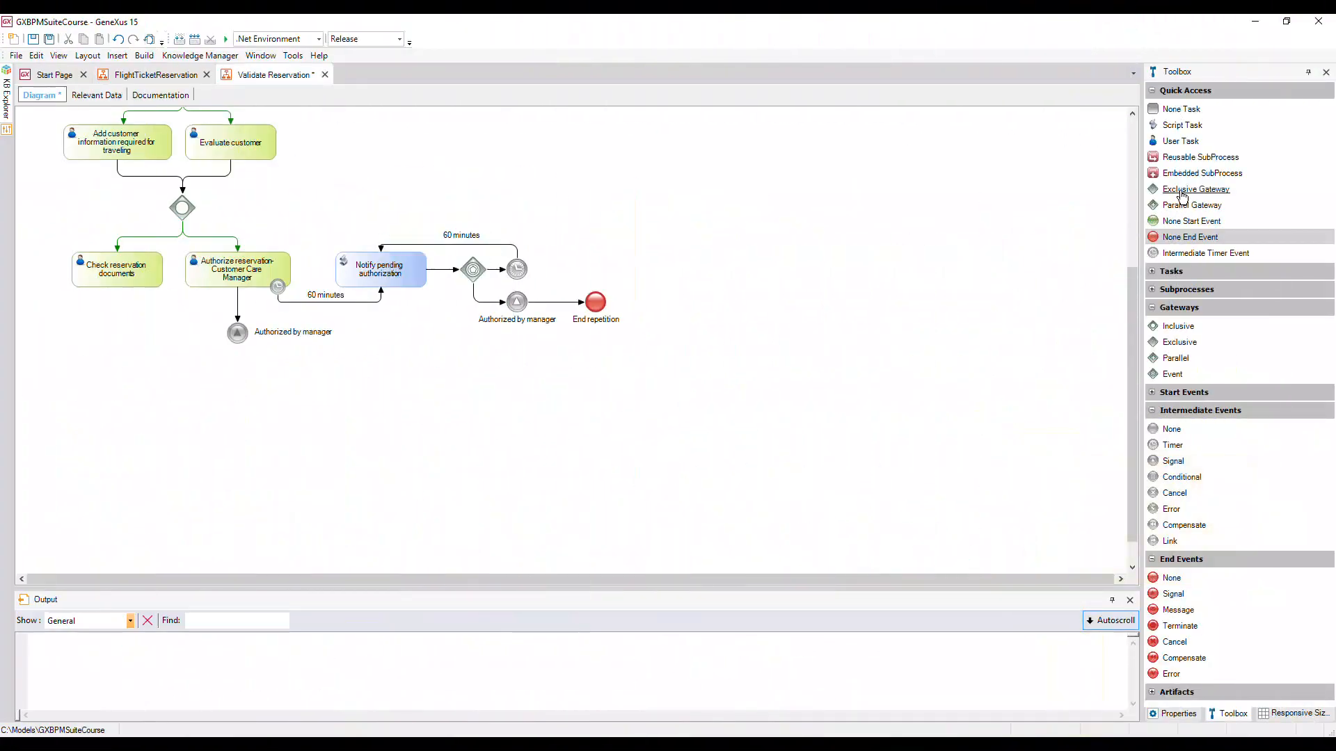
- Add an exclusive gateway named "Is the reservation authorized?" below the first Authorized by manager signal, move its label beside it and connect the signal to it
left_click_drag(1182, 193, 240, 405)
type("Is the reservation authorized?")
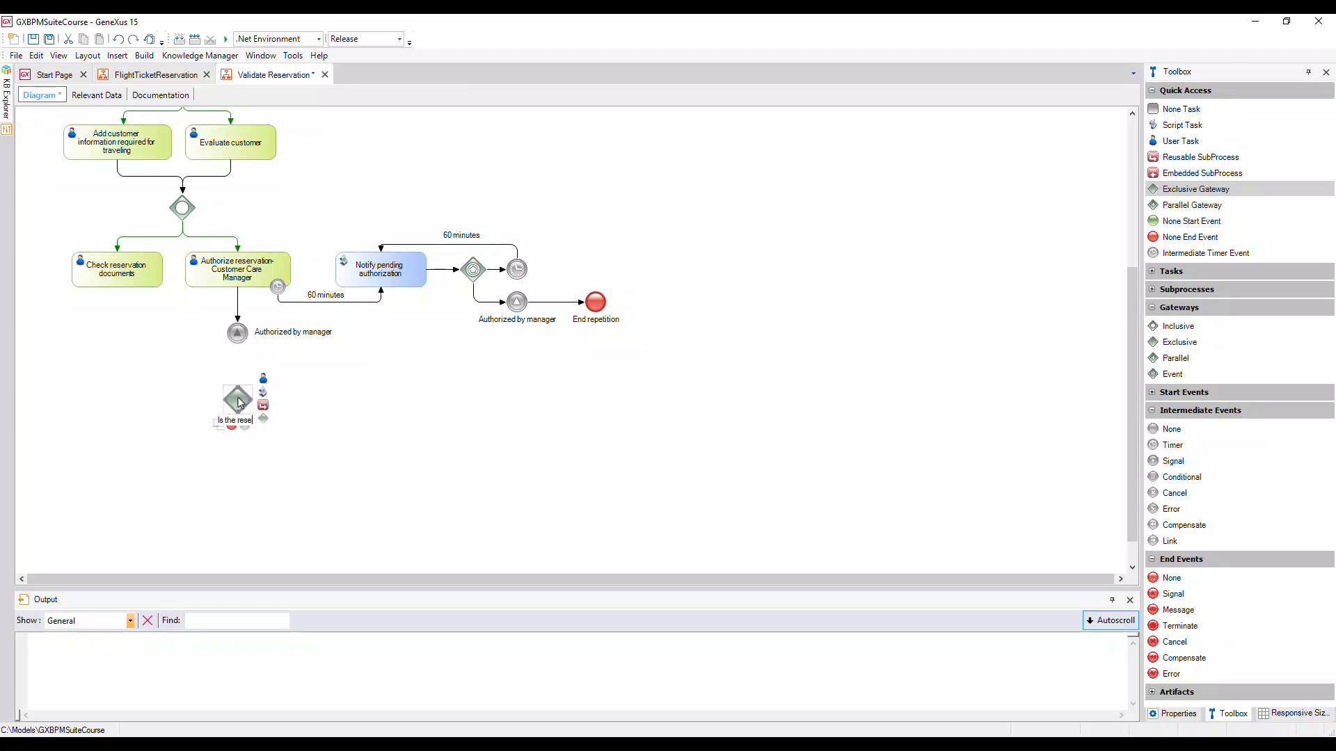
left_click_drag(203, 429, 148, 395)
left_click_drag(236, 346, 239, 394)
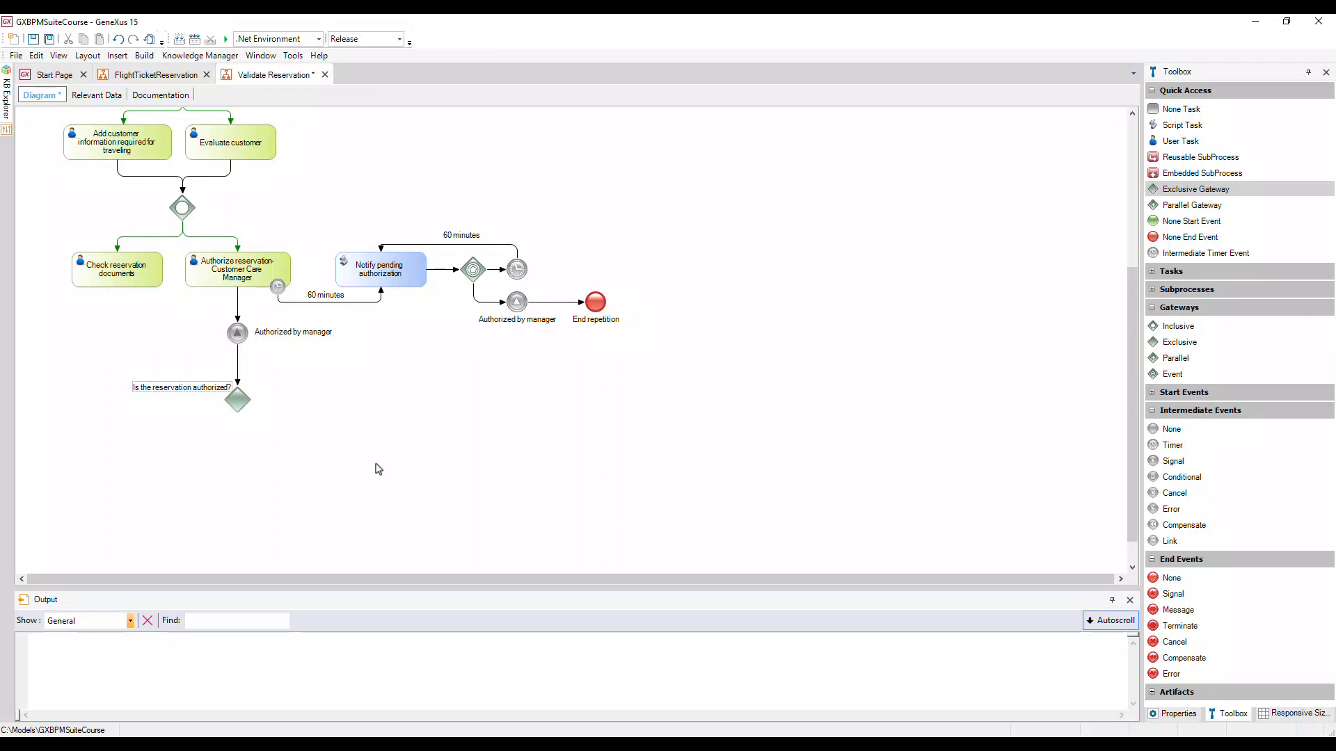
- Add an error end event named "Rejected by Customer Care Manager" and connect the reservation authorization gateway to it with a flow labelled "No"
mouse_move(1162, 674)
left_mouse_down()
mouse_move(453, 477)
mouse_move(342, 406)
left_mouse_up()
left_click_drag(249, 401, 329, 405)
left_click(310, 402)
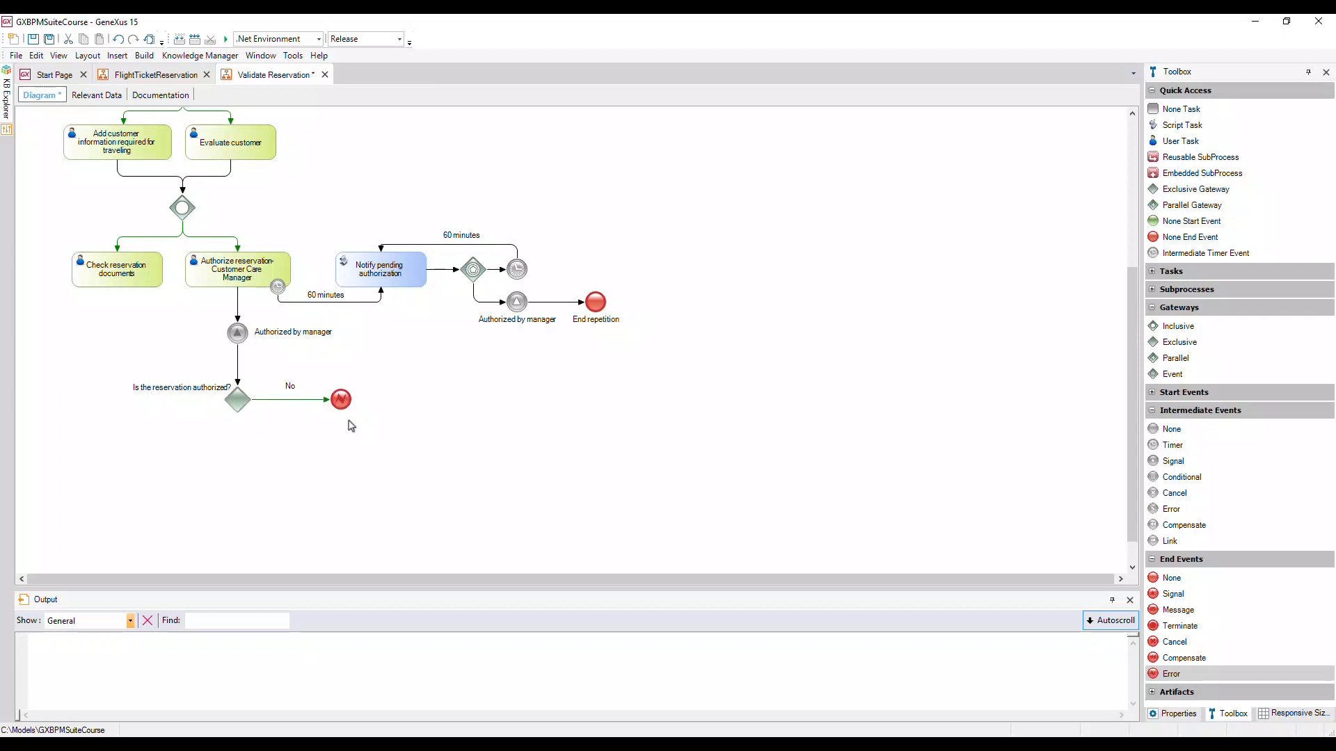
left_click(342, 402)
type("Rejected by Customer Care Manager")
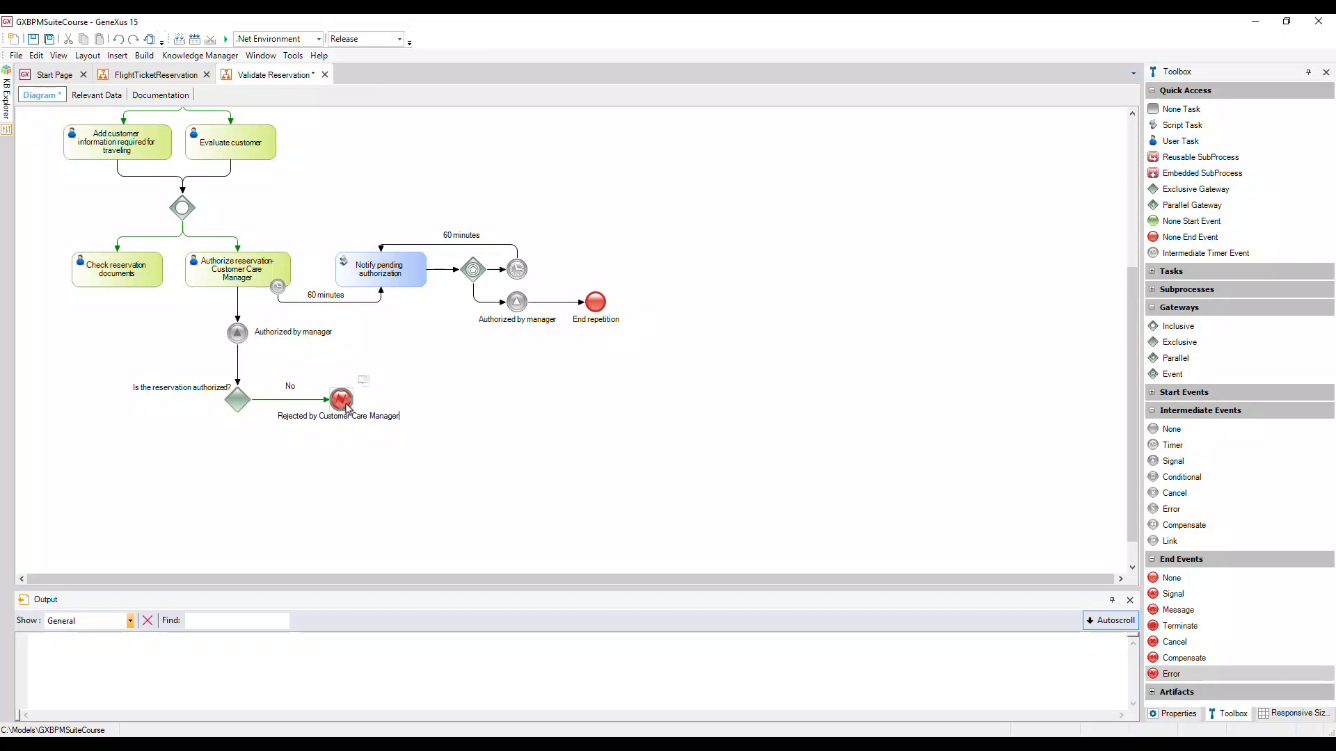
key("Return")
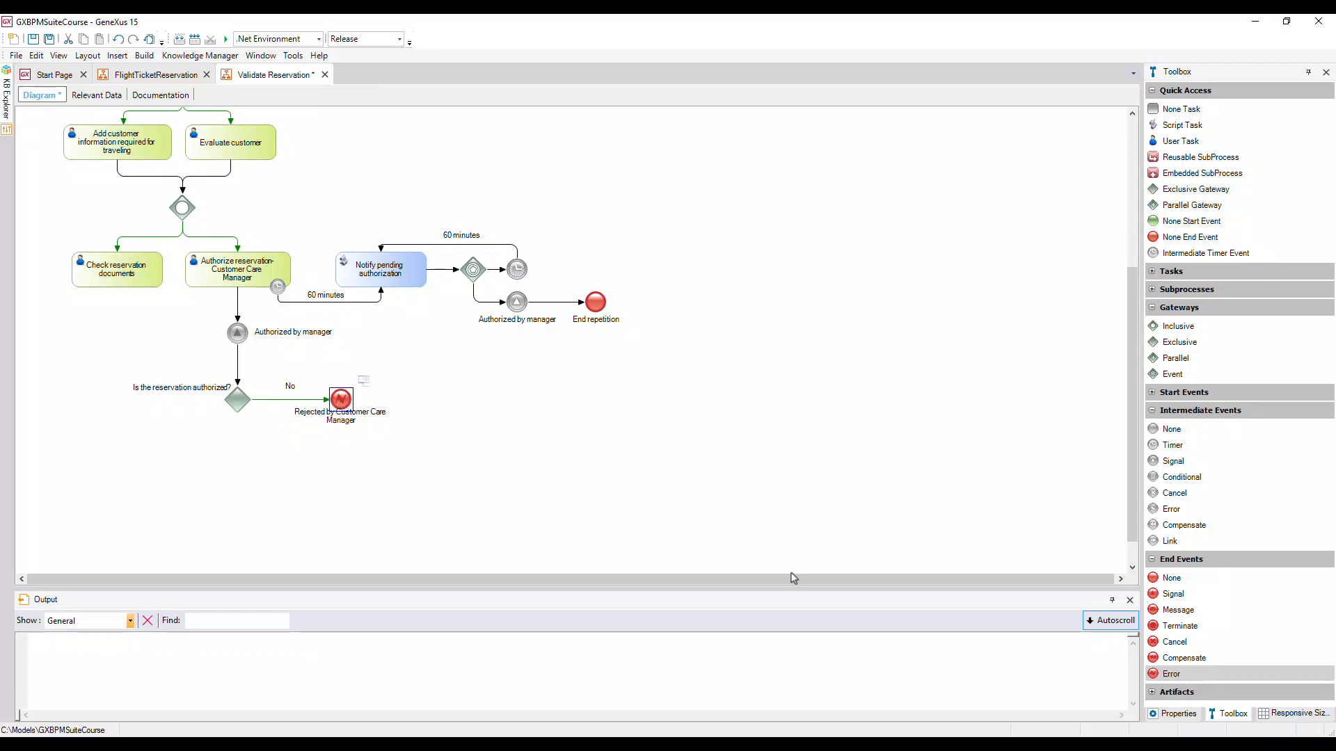
- Set the error code of the Rejected by Customer Care Manager end event to REJECTED_BY_CUSTOMER_CARE_MANAGER
left_click(1176, 714)
left_click(1249, 163)
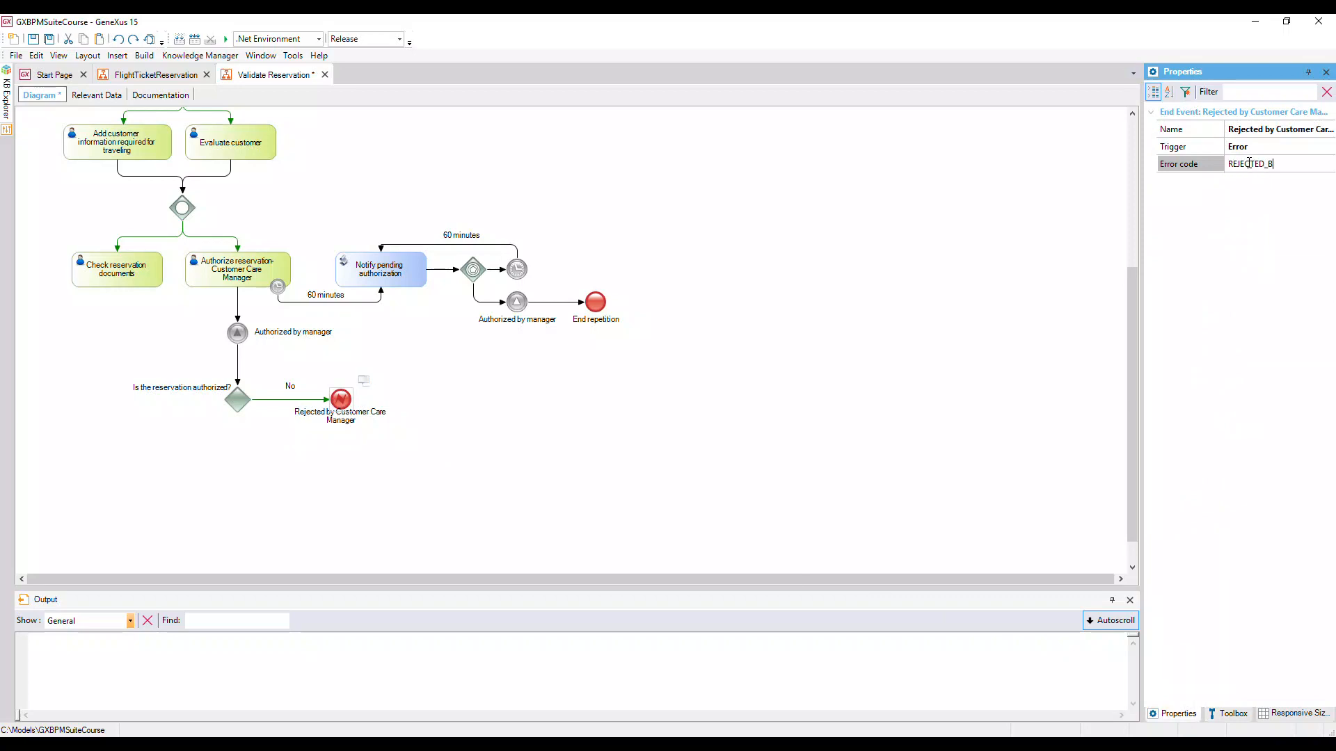
type("REJECTED_BY_CUSTOMER_CARE_MANAGER")
key("Return")
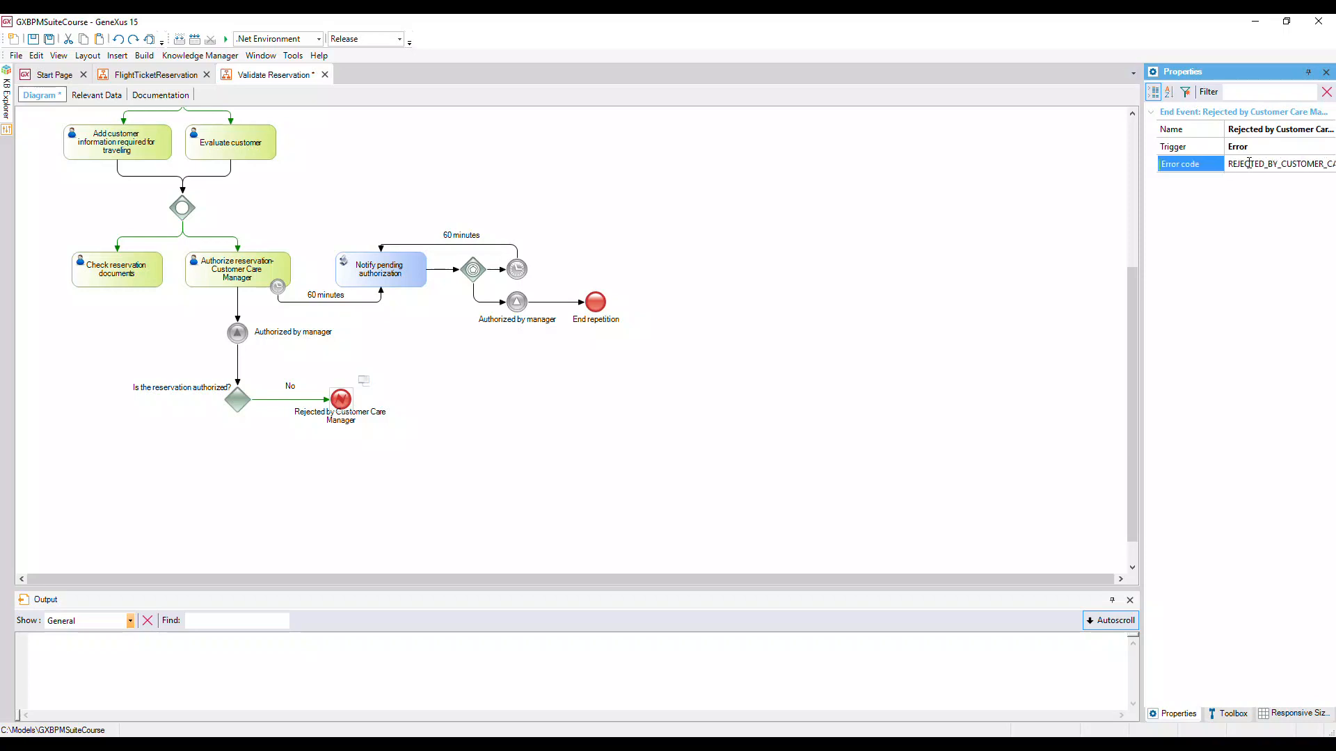
left_click(549, 427)
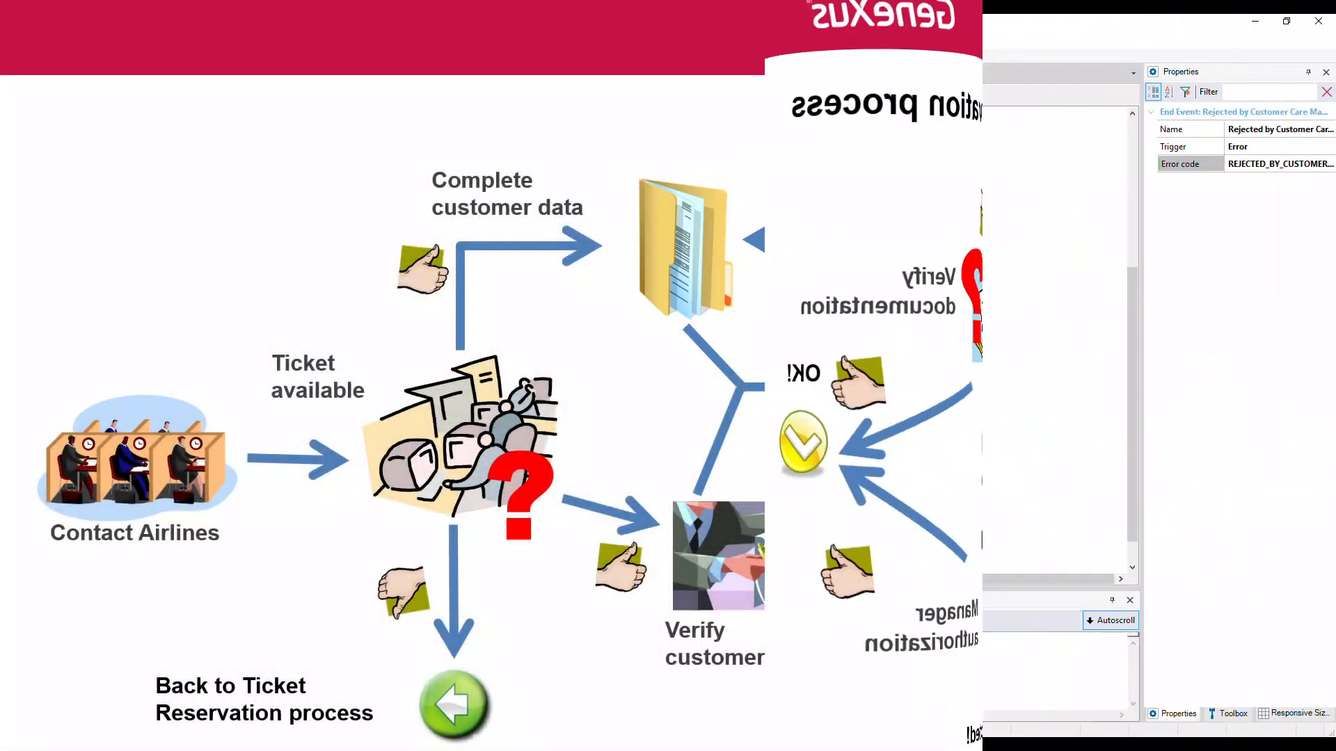
- Add an exclusive gateway named "Is the documentation in order?" below Check reservation documents, shift its label and connect the task to it
left_click(1228, 714)
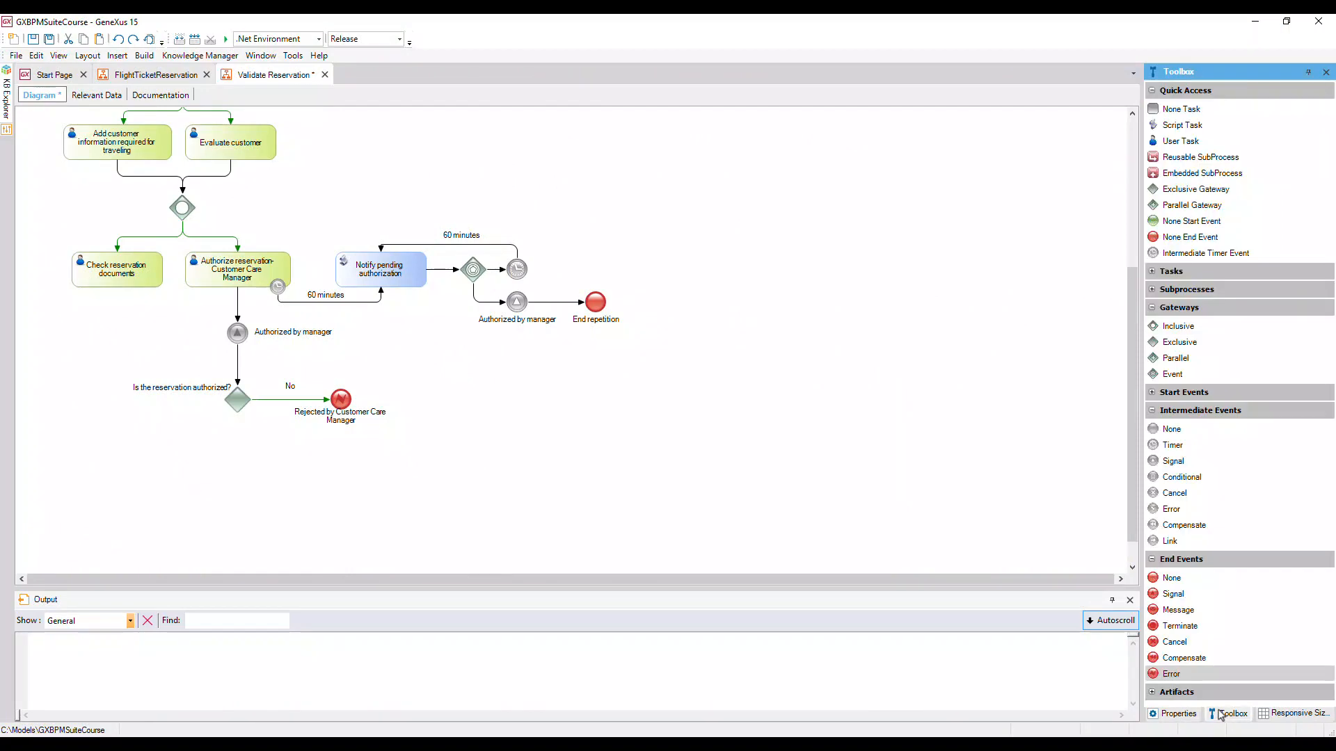
left_click_drag(1182, 189, 113, 403)
type("Is the d")
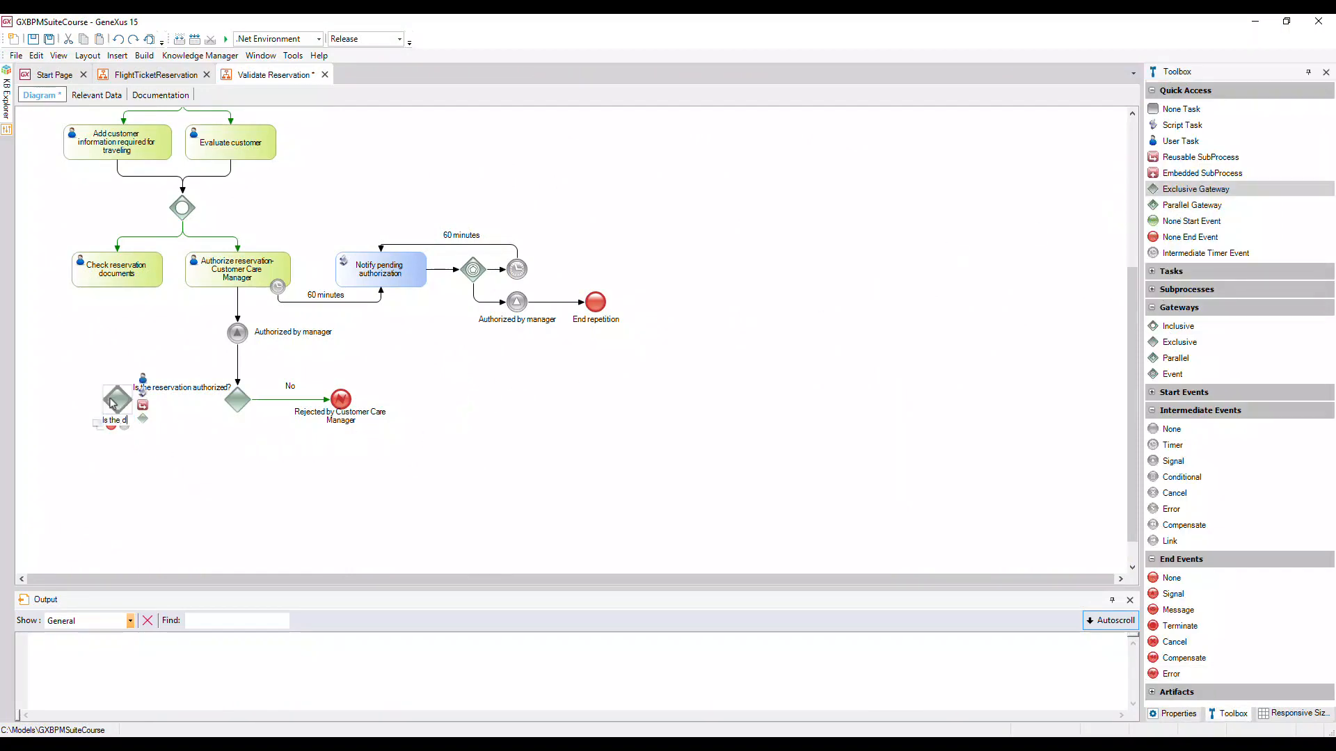
type("ocumentation in order?")
left_click(135, 442)
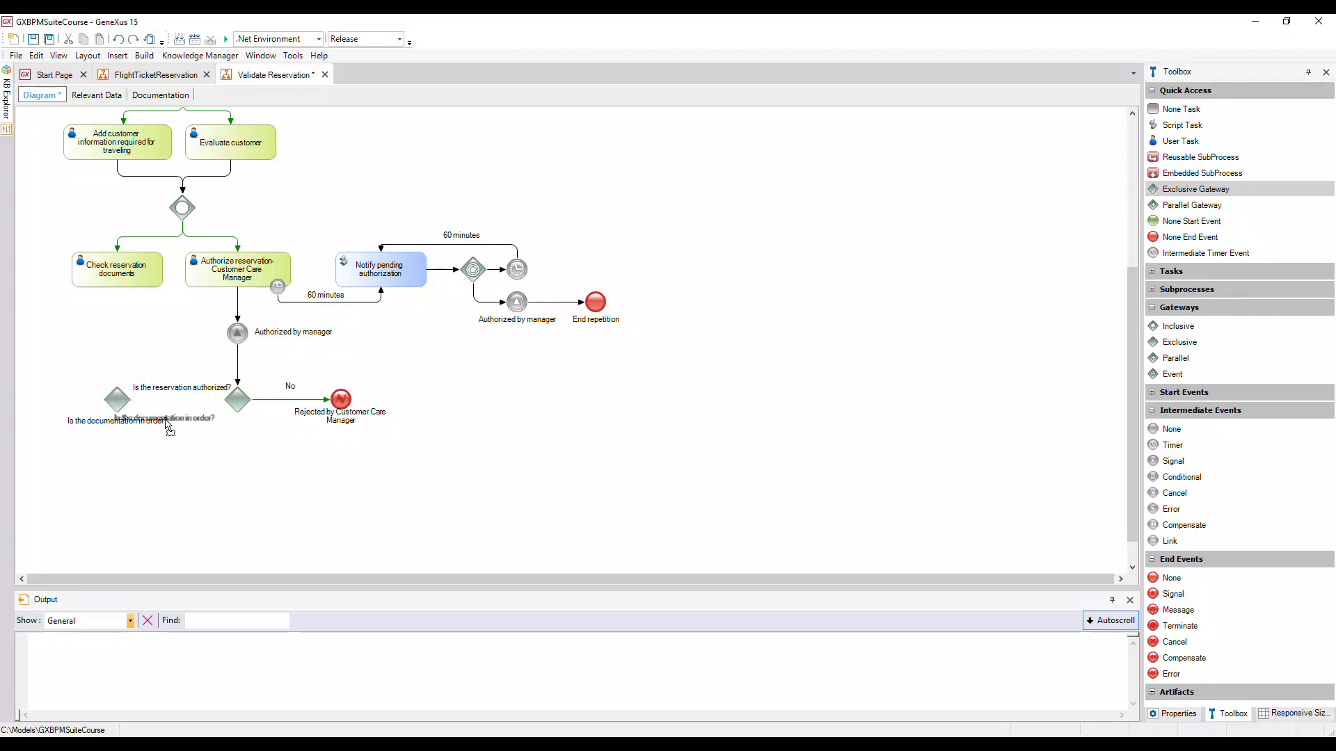
left_click_drag(117, 296, 117, 391)
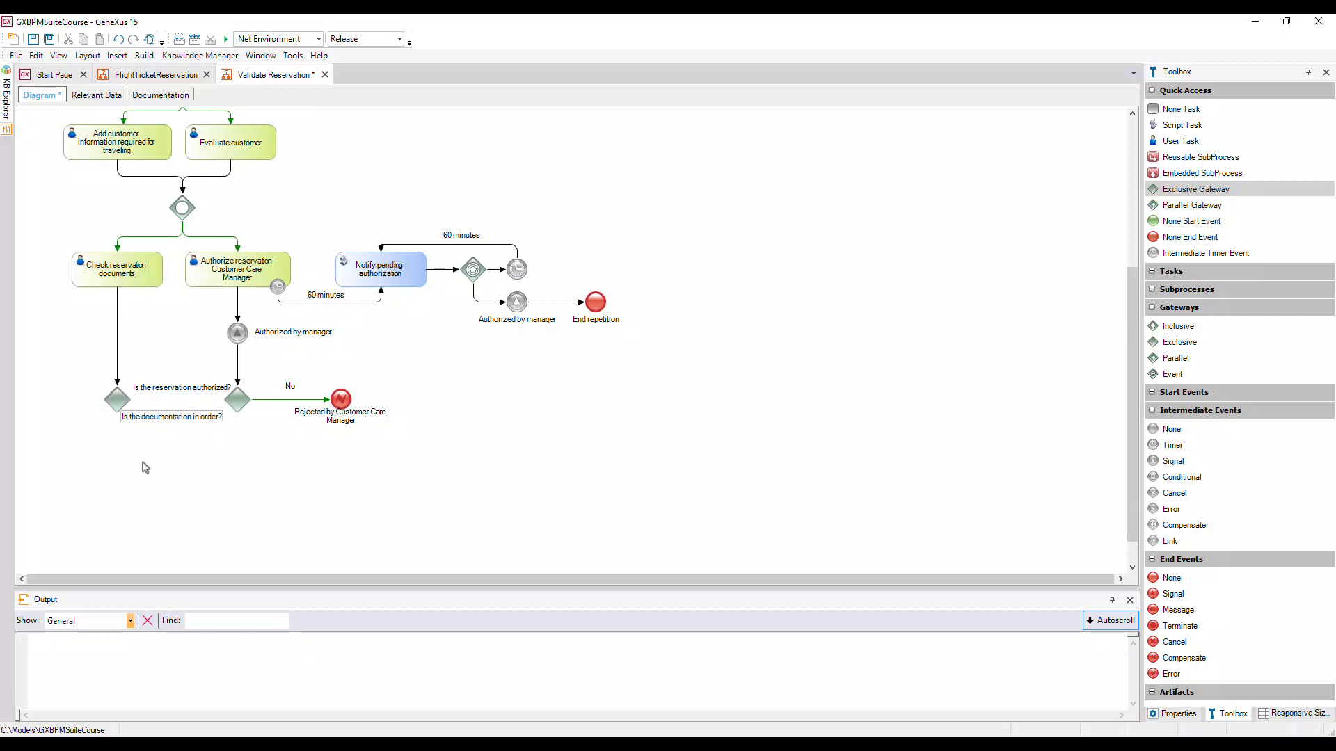
- Connect the documentation gateway back to the Add customer information task with a flow labelled "No"
left_click_drag(105, 400, 64, 142)
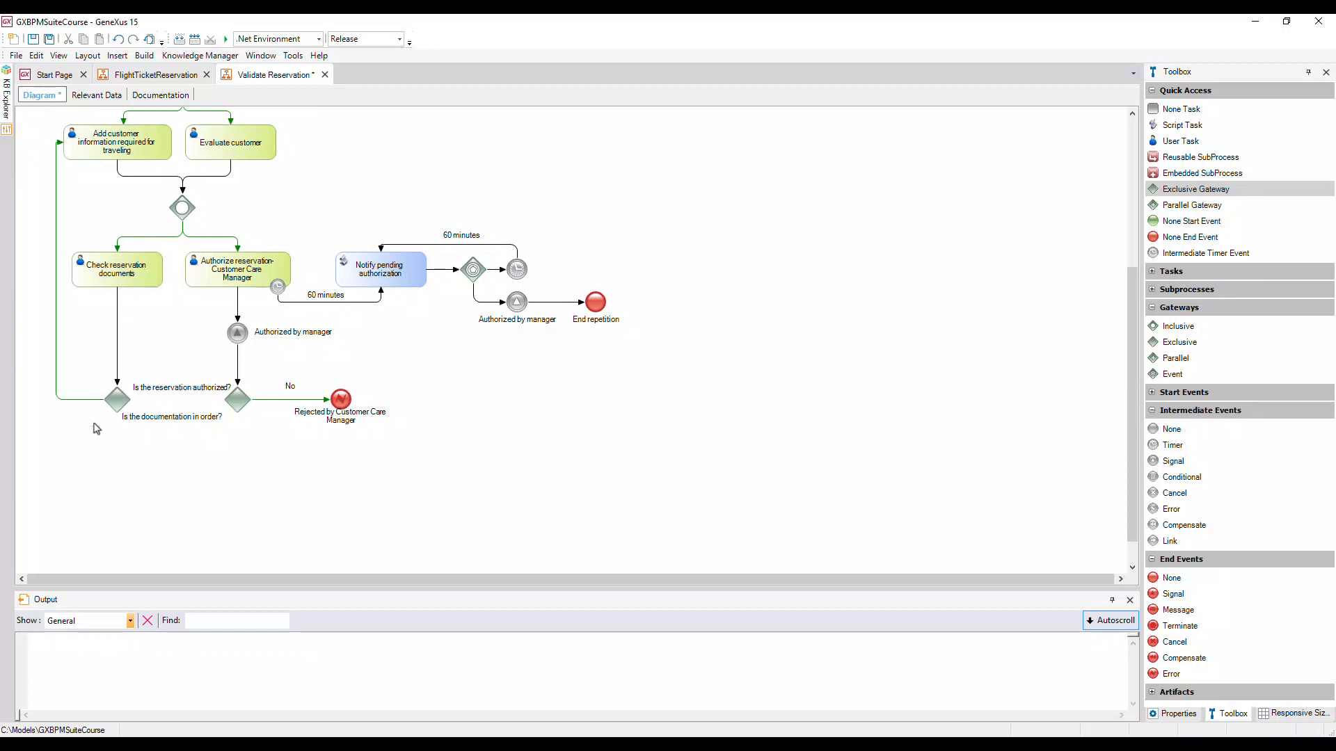
left_click(69, 400)
left_click_drag(57, 387, 66, 391)
- Add a parallel gateway below the documentation and authorization gateways and connect both of them to it
left_click_drag(1170, 369, 172, 473)
mouse_move(117, 403)
left_mouse_down()
mouse_move(118, 423)
mouse_move(173, 461)
left_mouse_up()
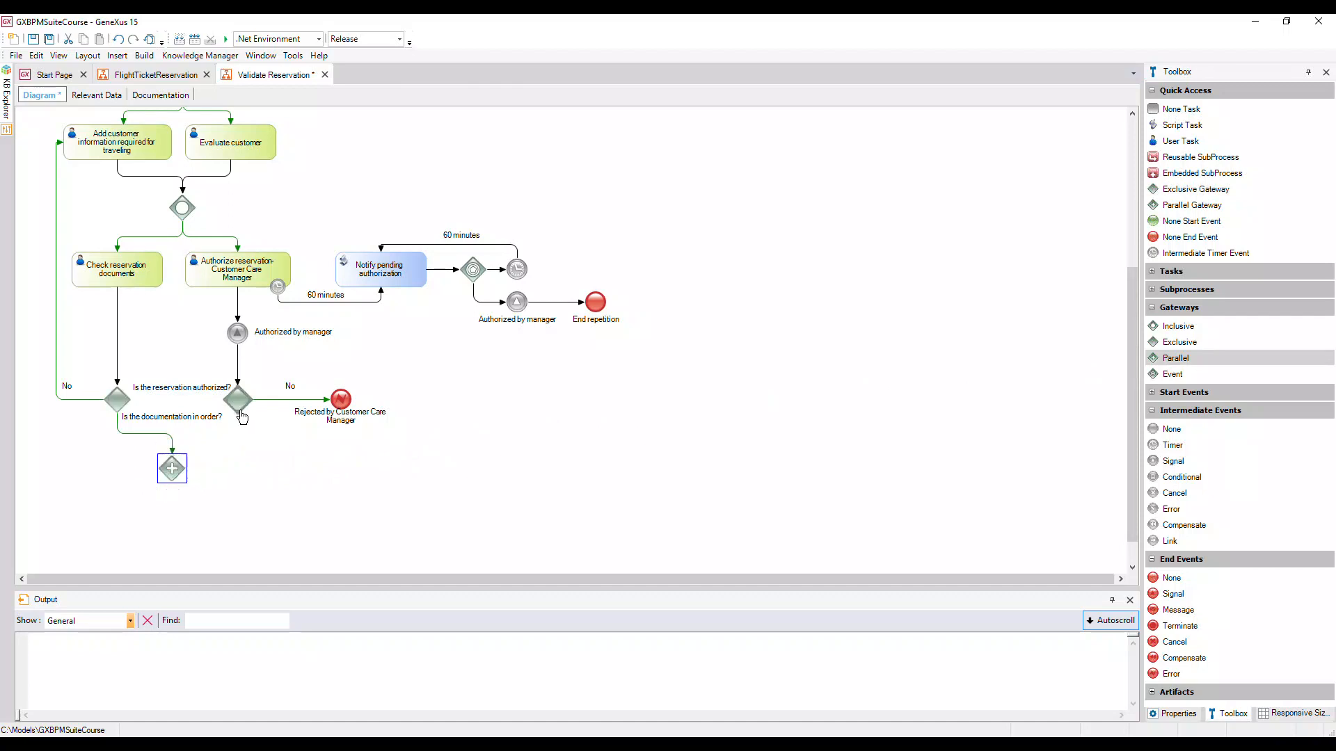
left_click_drag(241, 417, 172, 462)
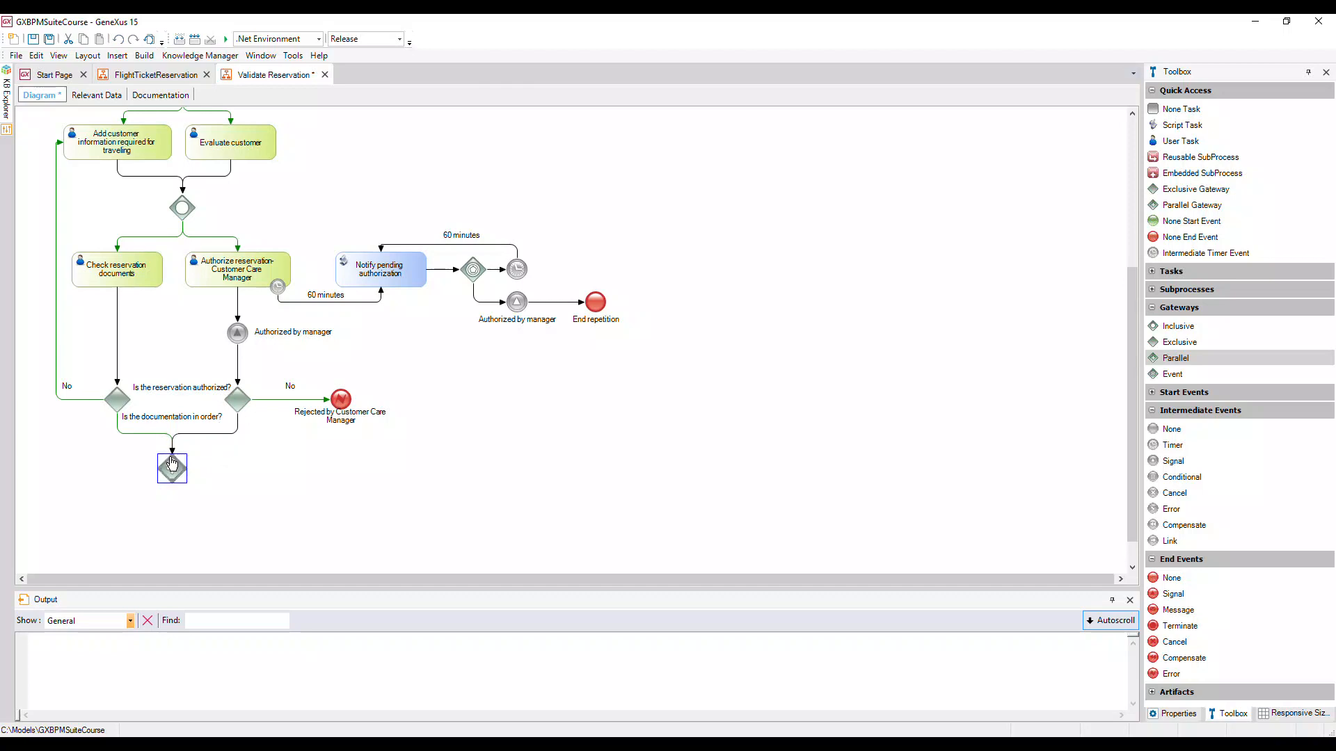
- Set the condition type of the flow from the documentation gateway to the parallel gateway to Default
left_click(120, 434)
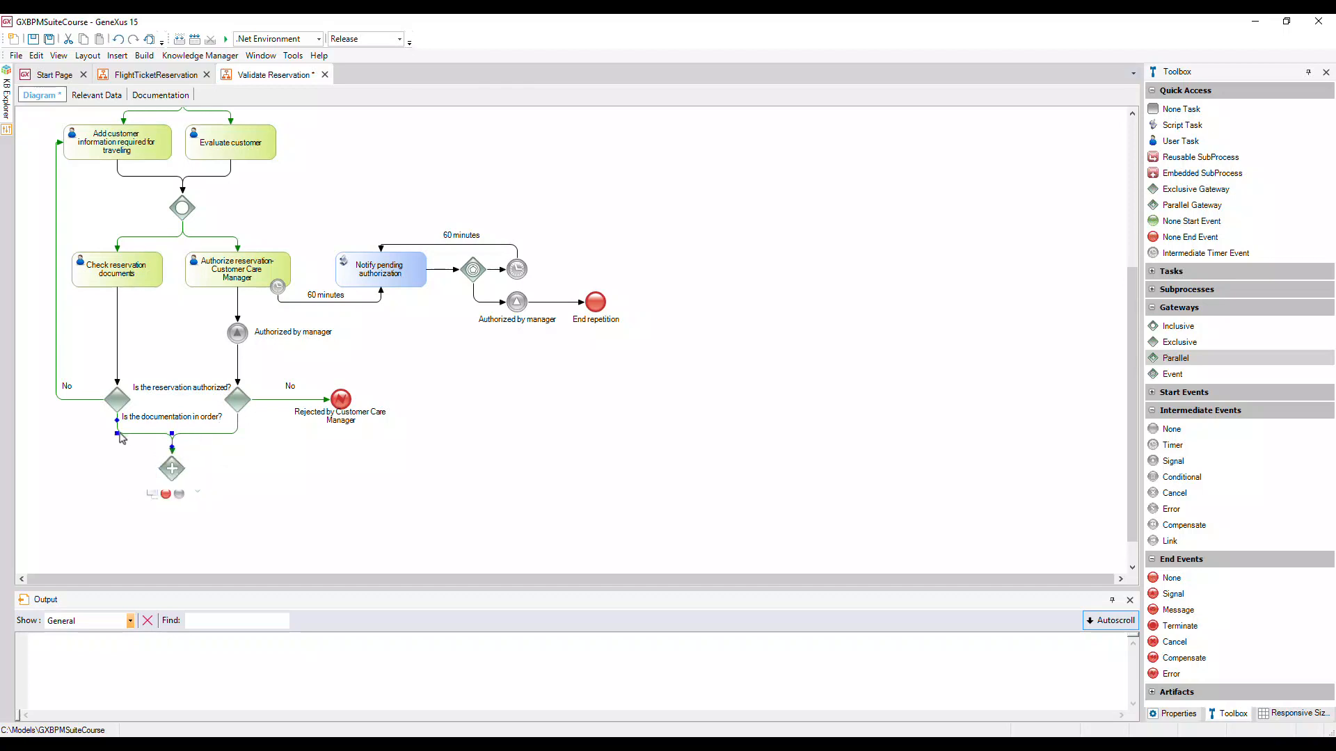
left_click(1178, 716)
left_click(1330, 130)
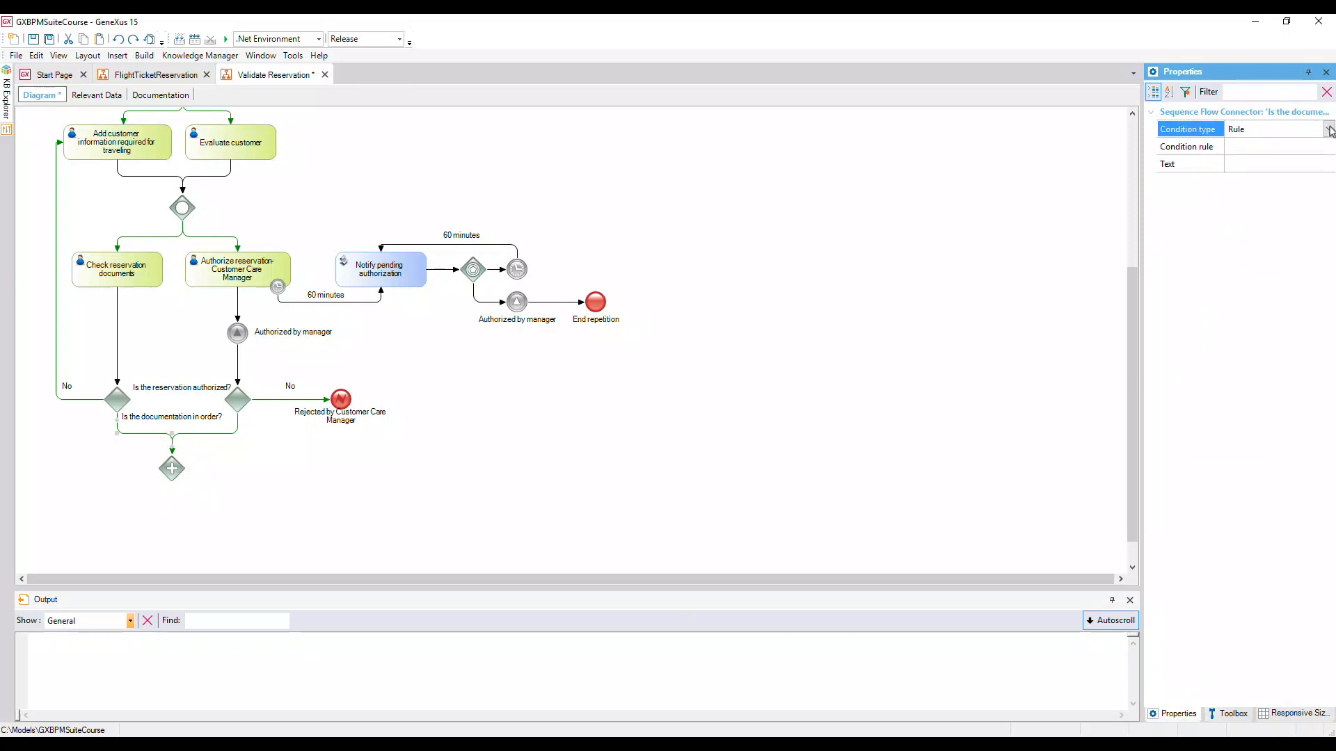
left_click(1328, 129)
left_click(1245, 182)
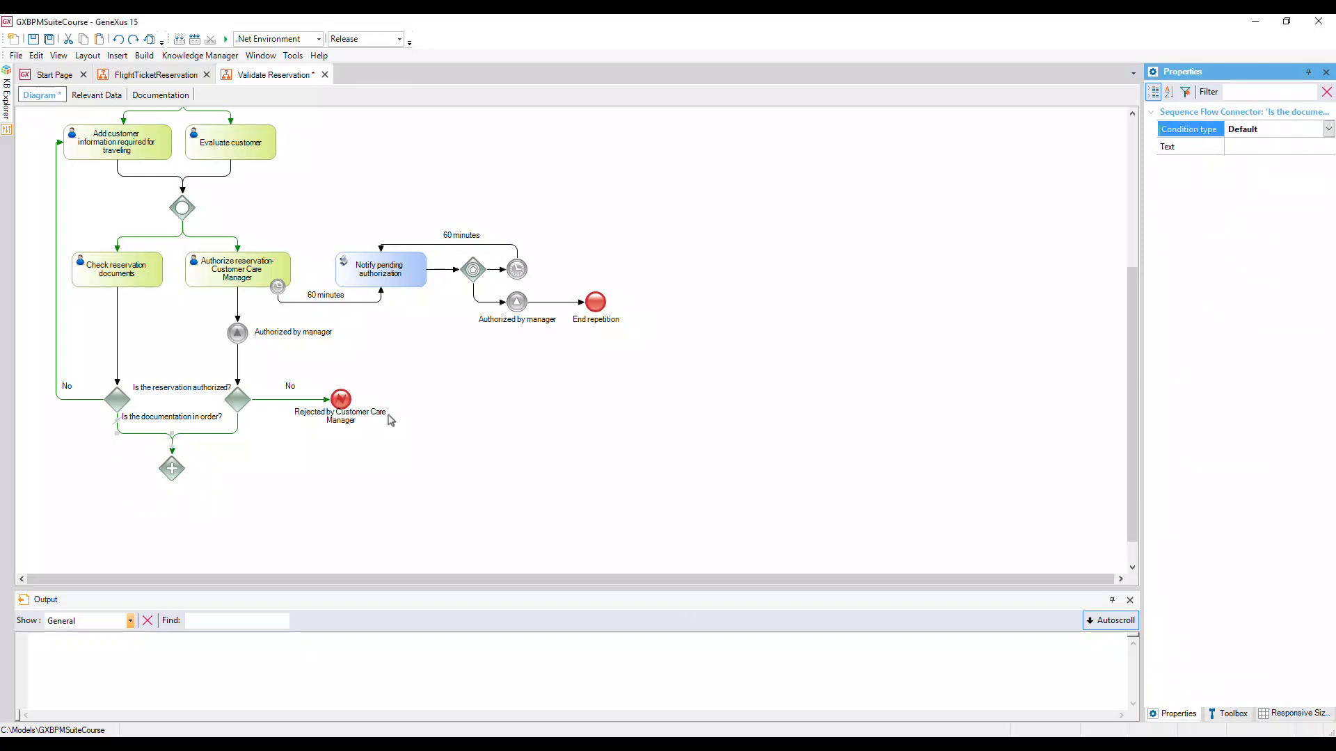
- Set the condition type of the flow from the reservation authorization gateway to the parallel gateway to Default
left_click(234, 434)
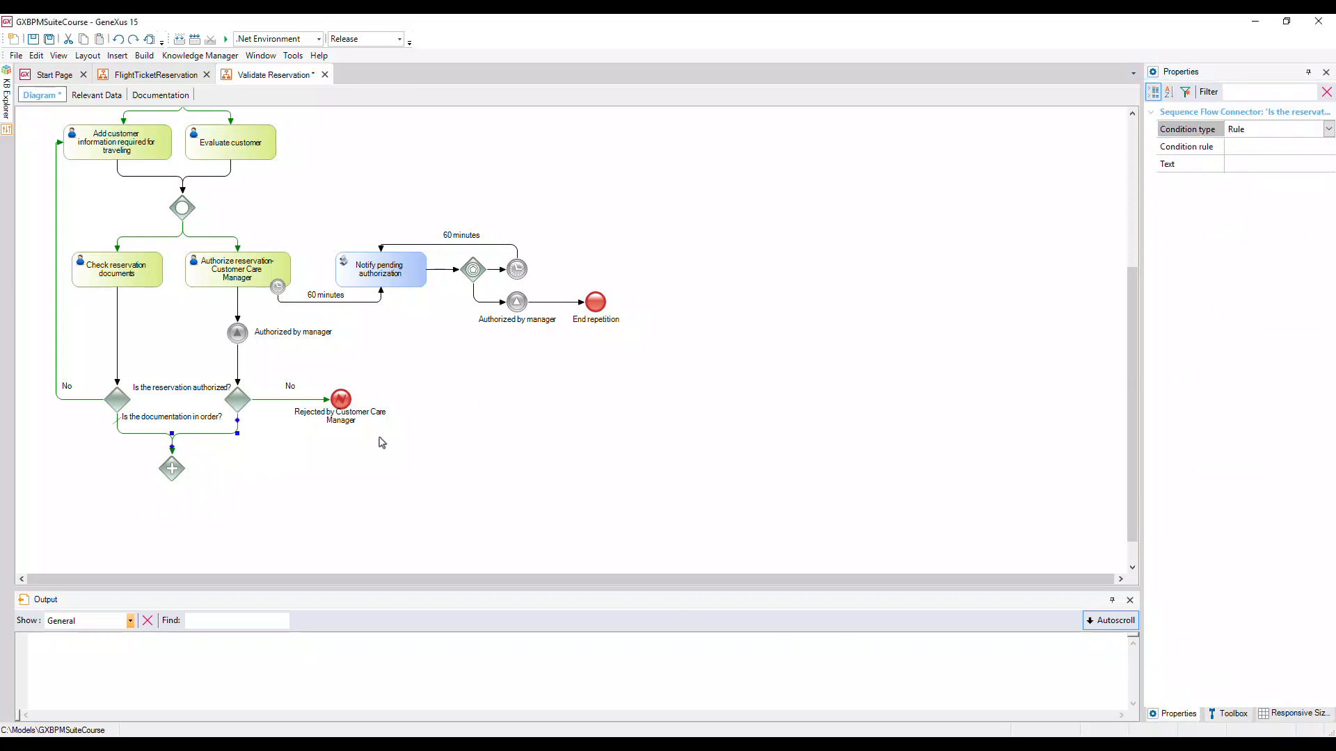
left_click(1328, 130)
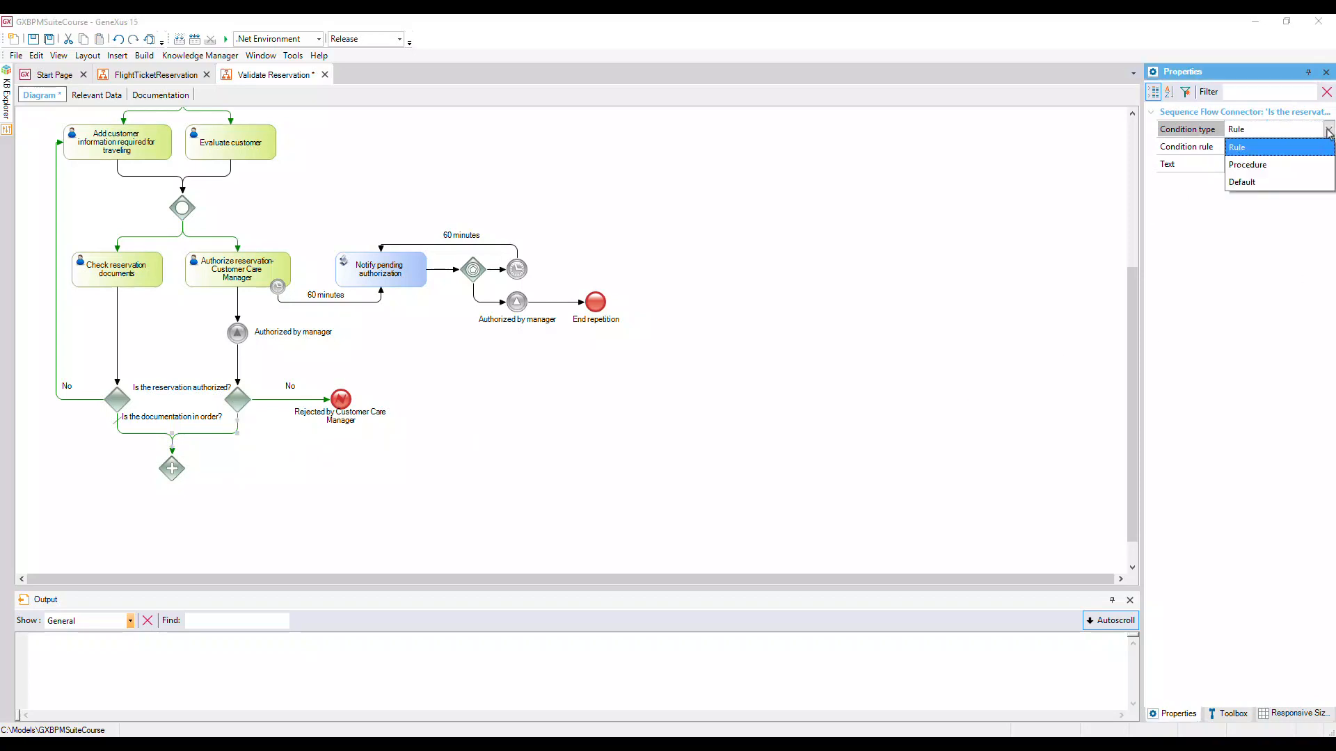
left_click(1252, 182)
left_click(321, 518)
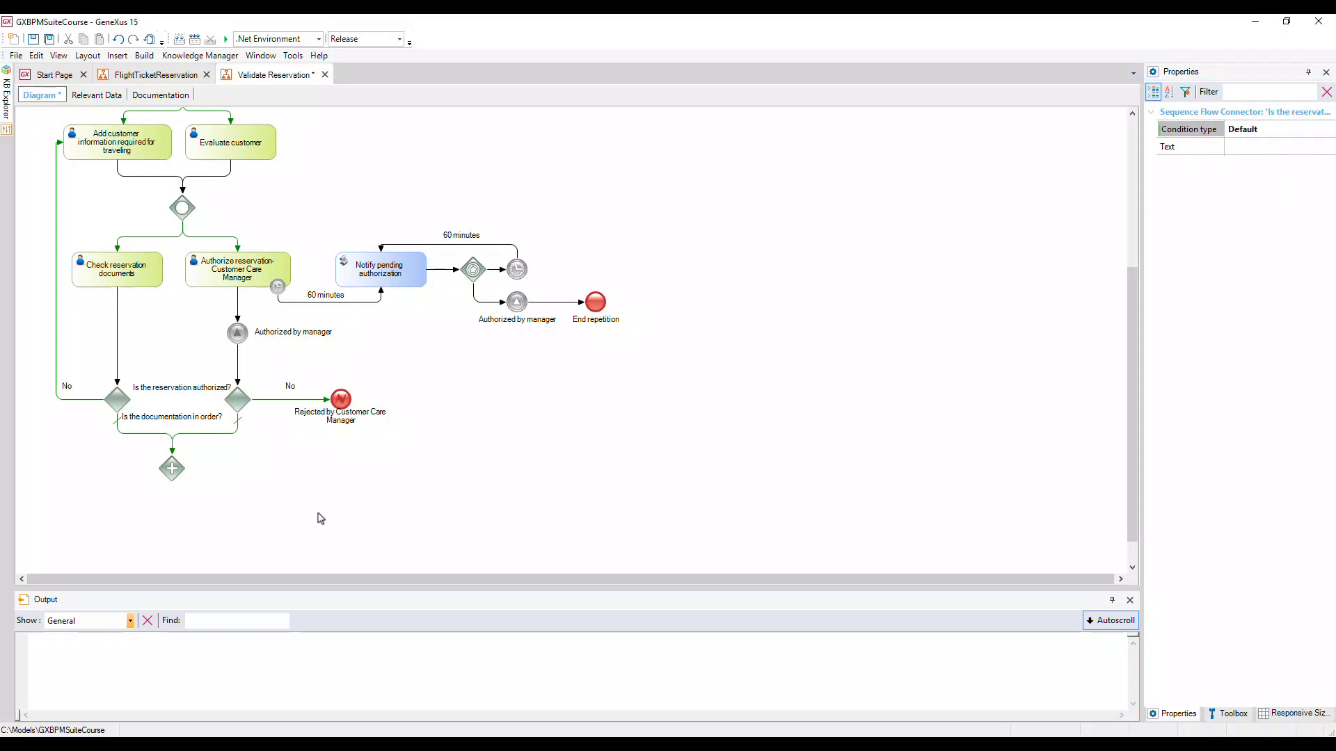
- Add a none end event named "End subprocess" below the parallel gateway and connect the gateway to it
left_click(1229, 713)
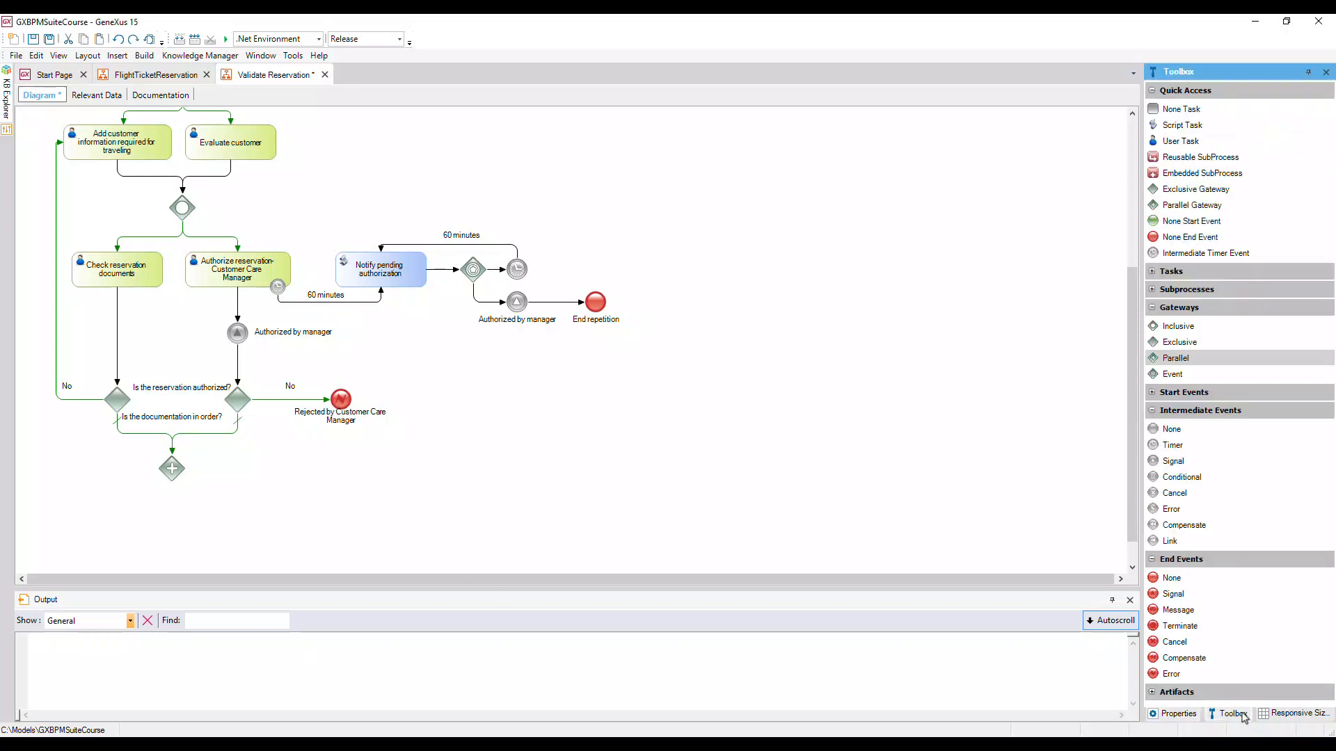
left_click_drag(1183, 240, 172, 519)
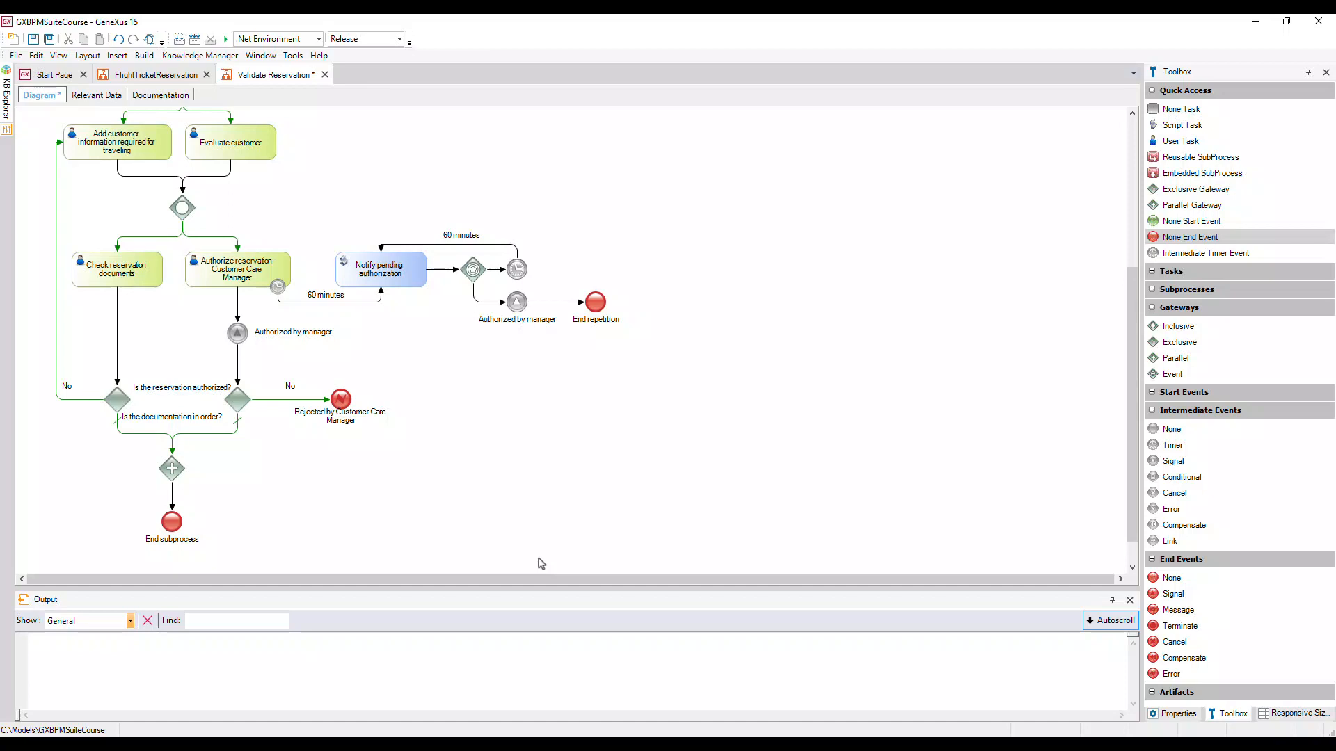
- Zoom out to examine the complete Validate Reservation diagram from its start event to the final end event
right_click(767, 406)
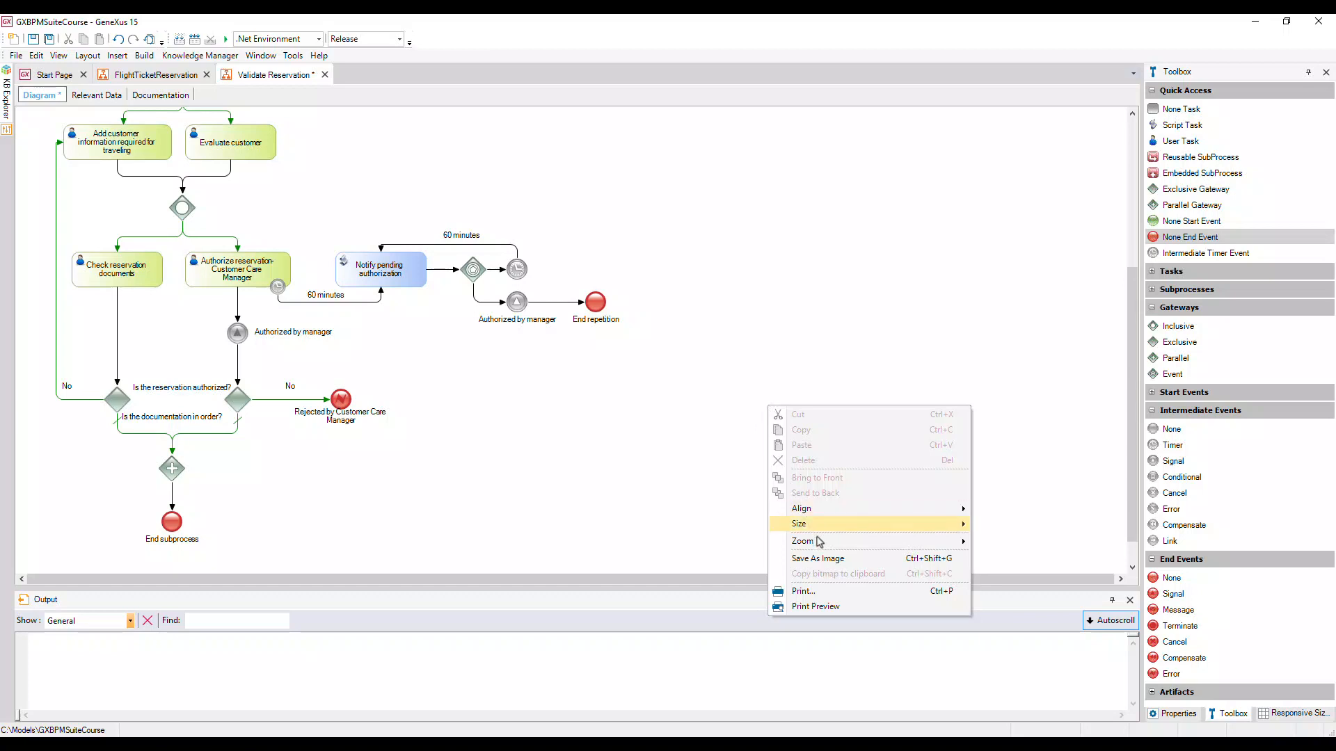
mouse_move(818, 542)
left_click(1012, 558)
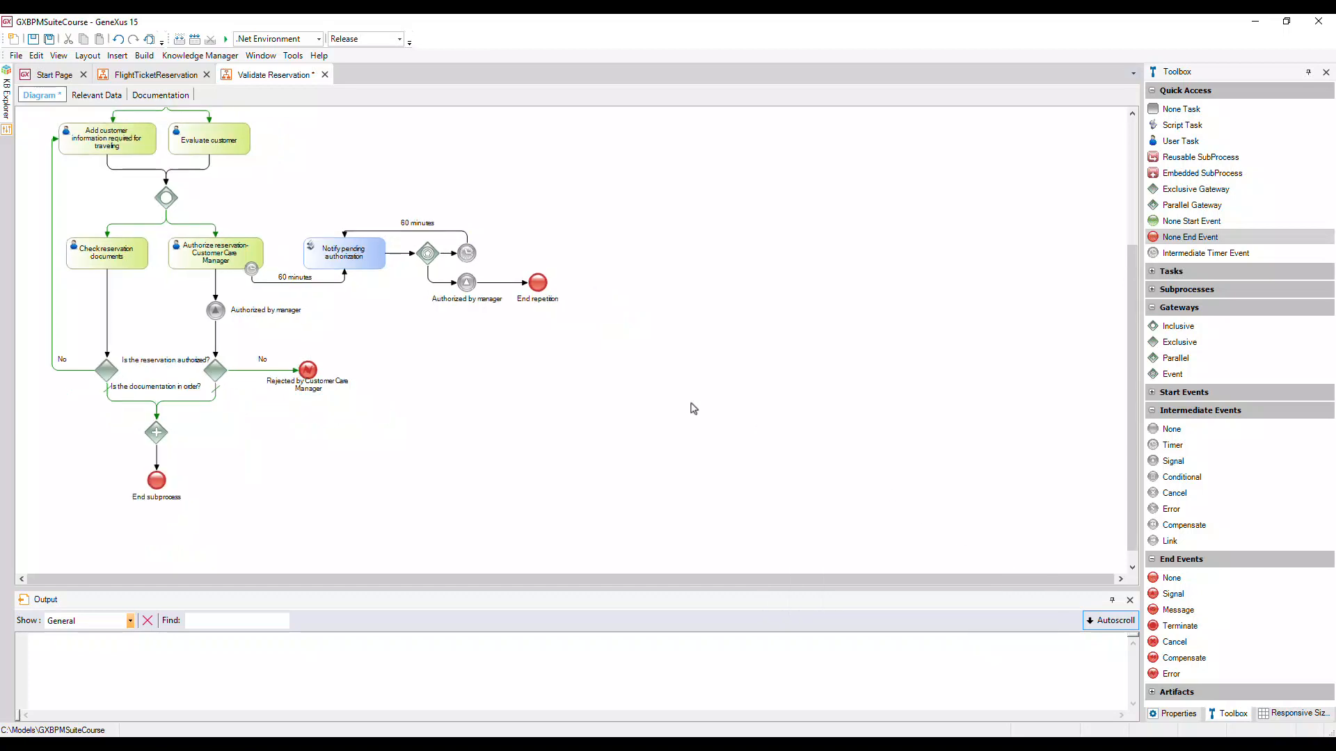
right_click(693, 409)
mouse_move(757, 537)
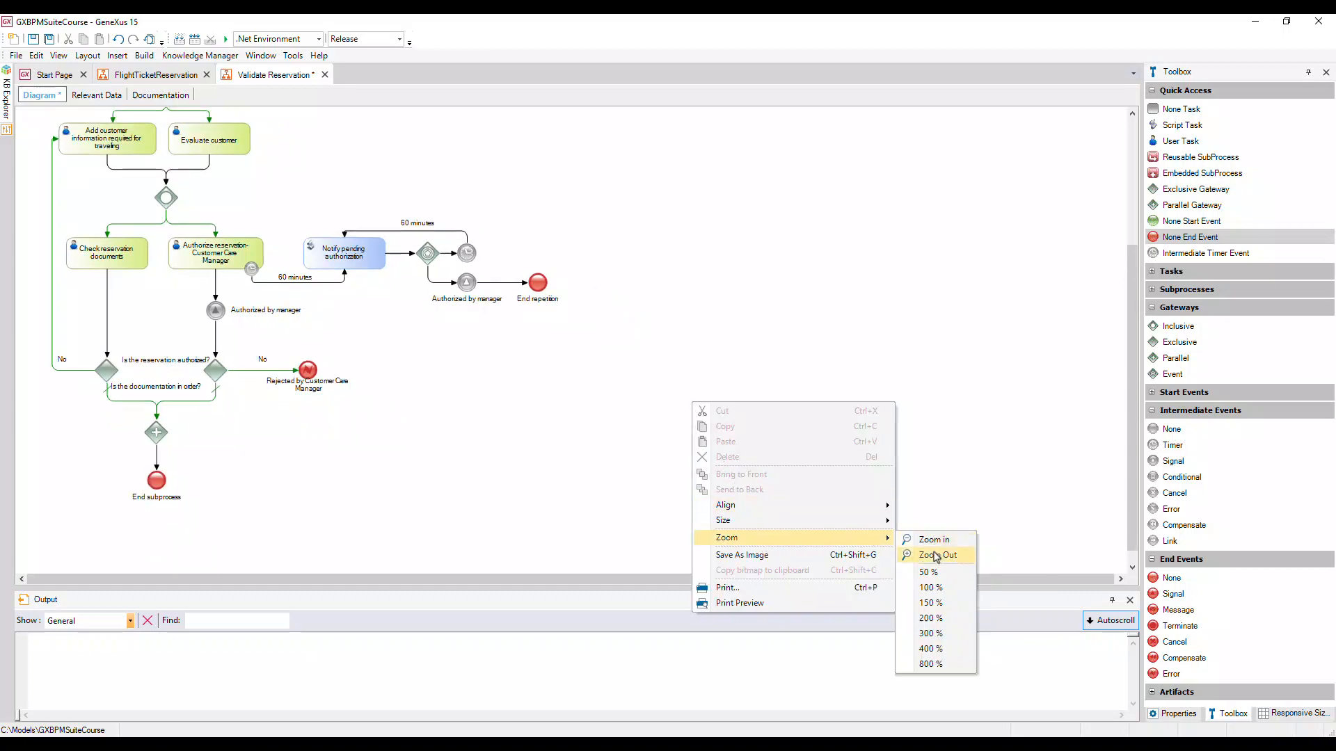
left_click(936, 555)
right_click(728, 422)
mouse_move(925, 556)
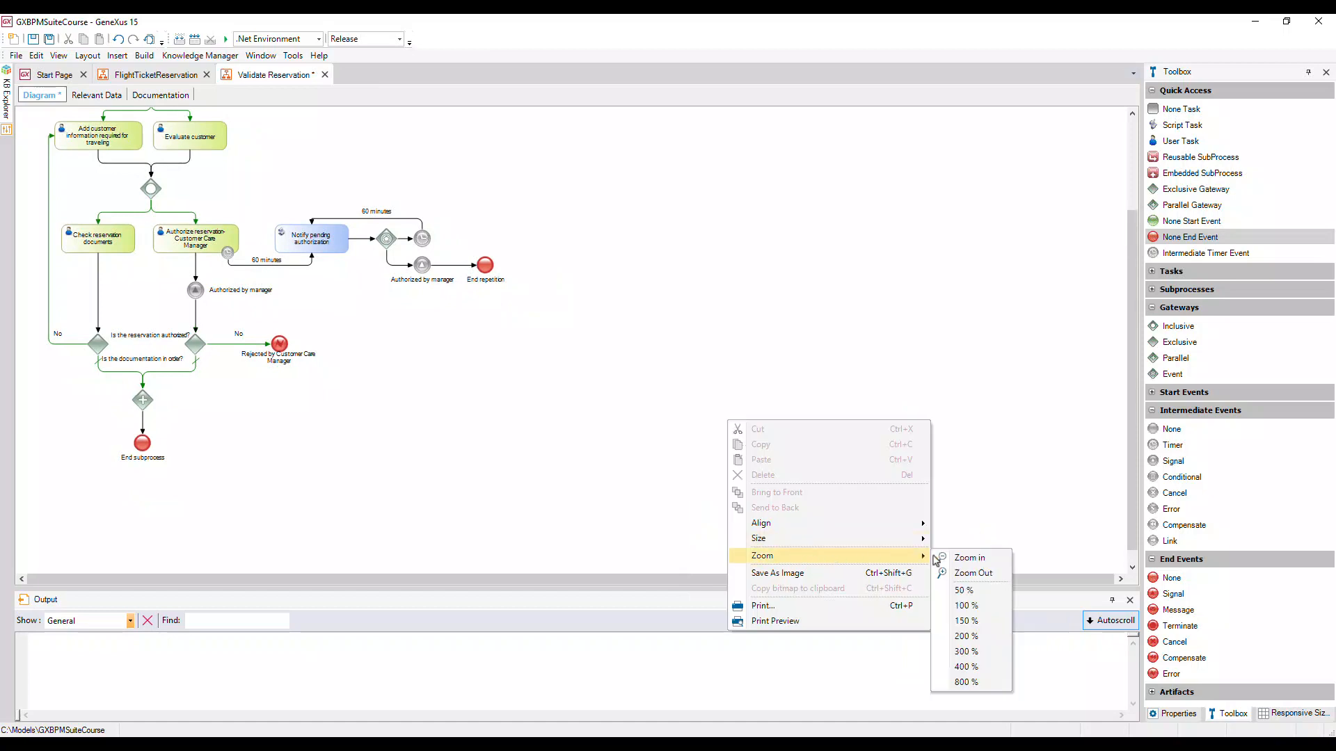
left_click(968, 573)
right_click(695, 424)
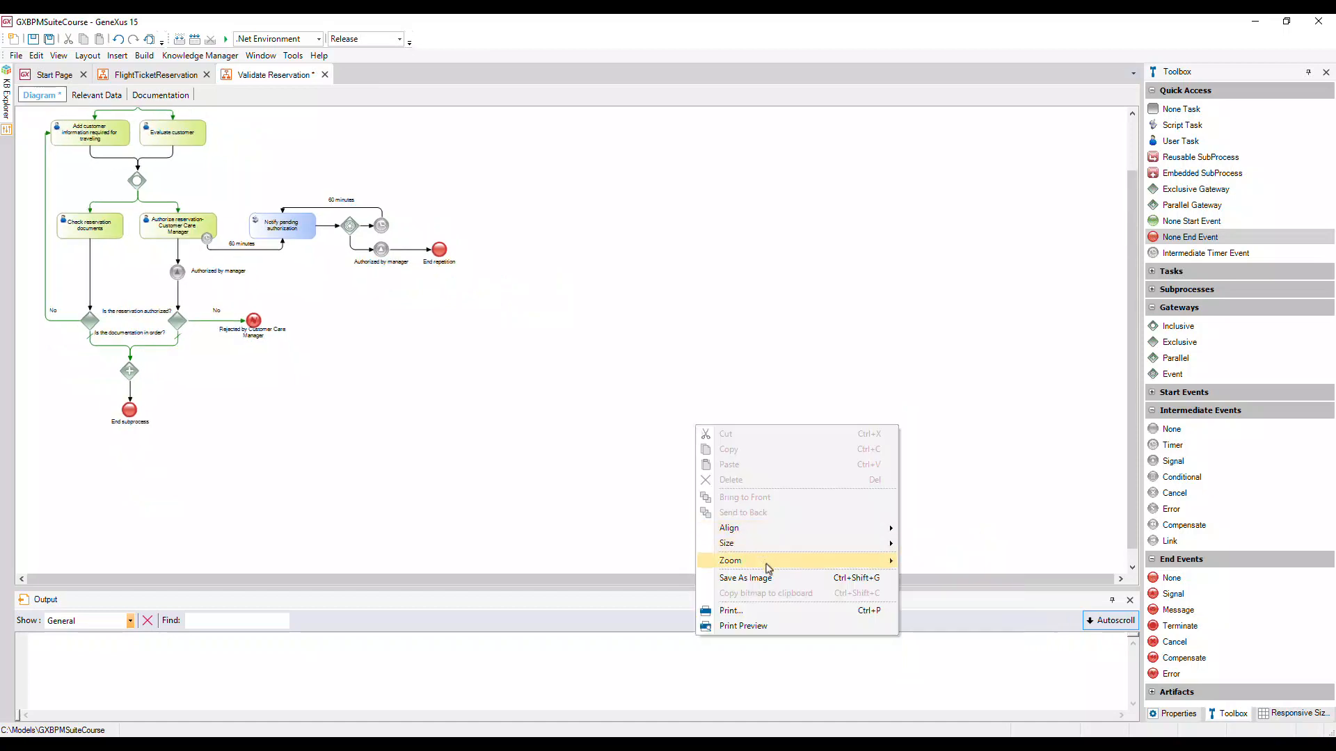
mouse_move(768, 569)
left_click(932, 575)
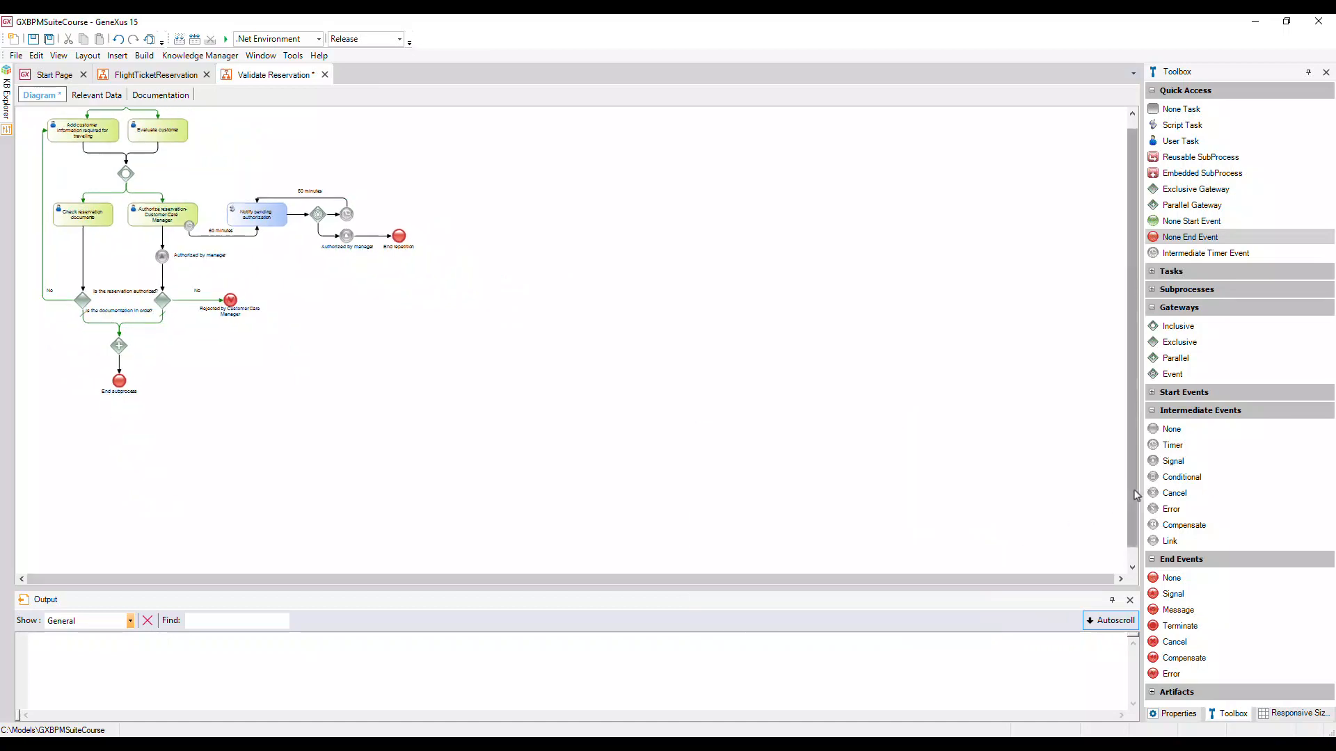
scroll(1136, 495, "up", 3)
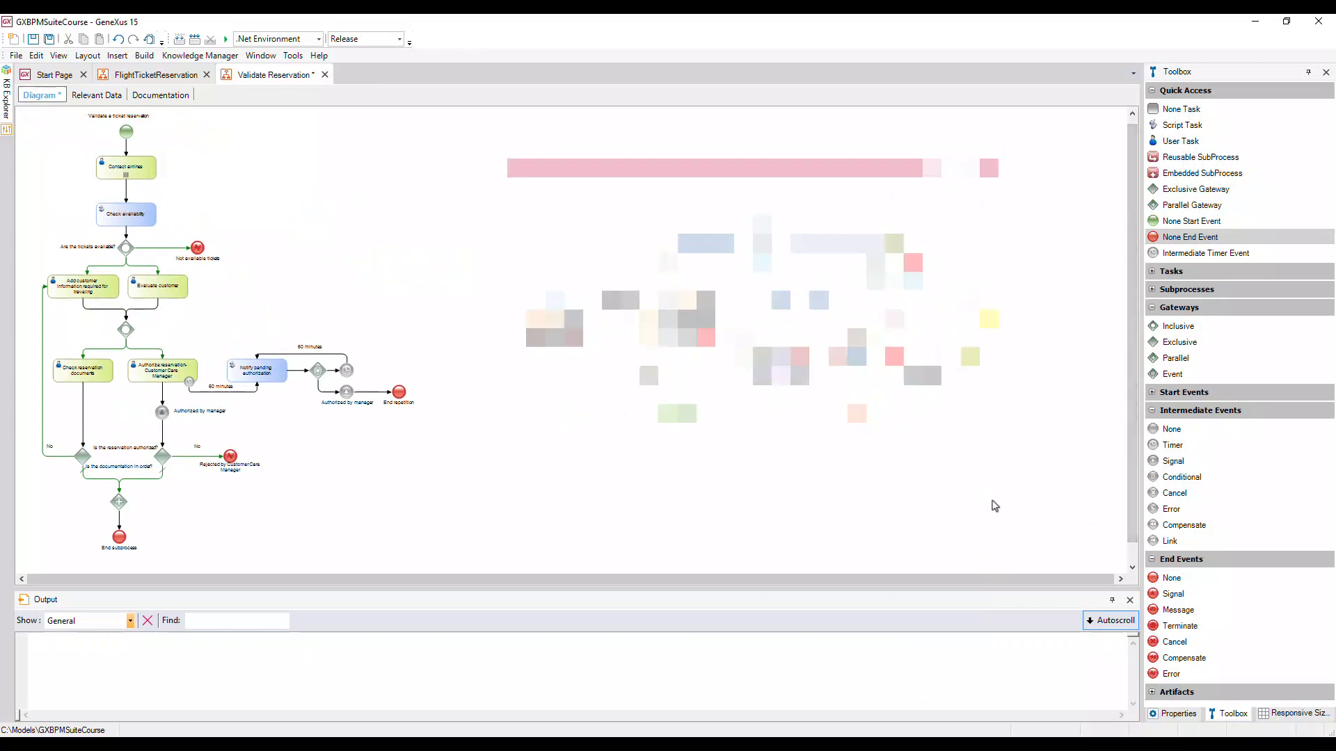